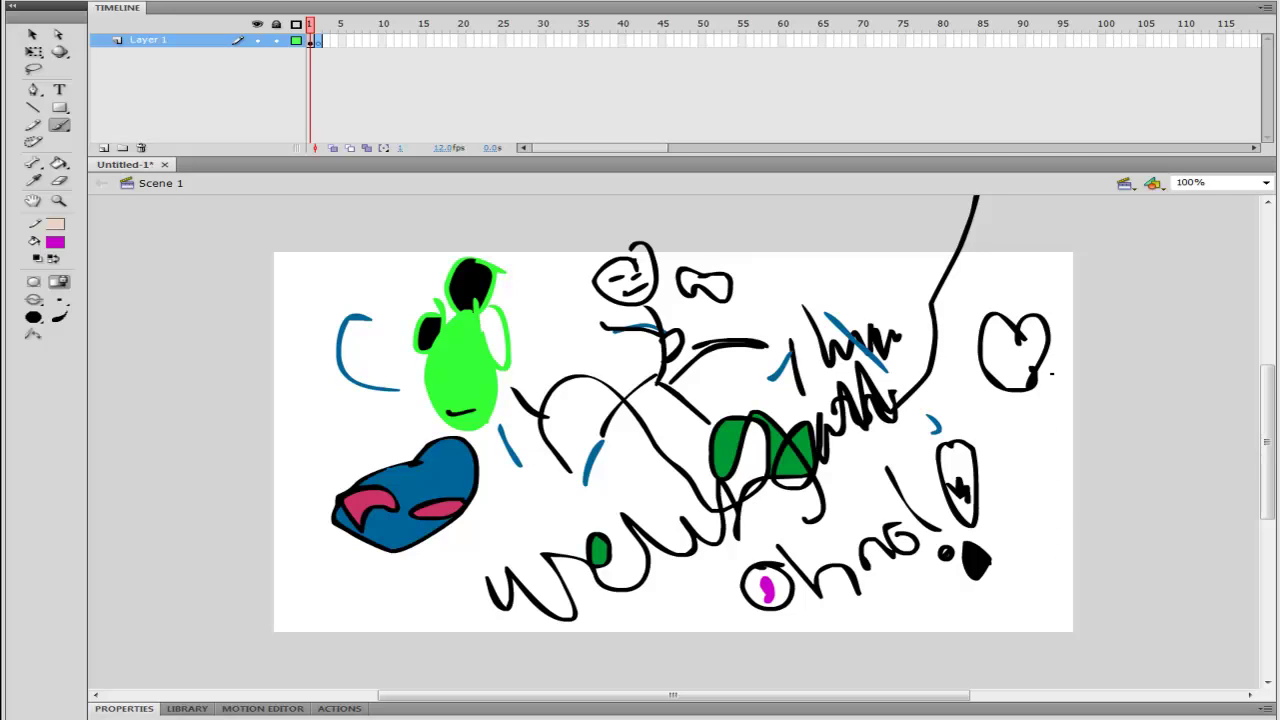
Move to frame 2 of Layer 1 and set the fill colour to black for brush drawing
left_click_drag(311, 22, 320, 37)
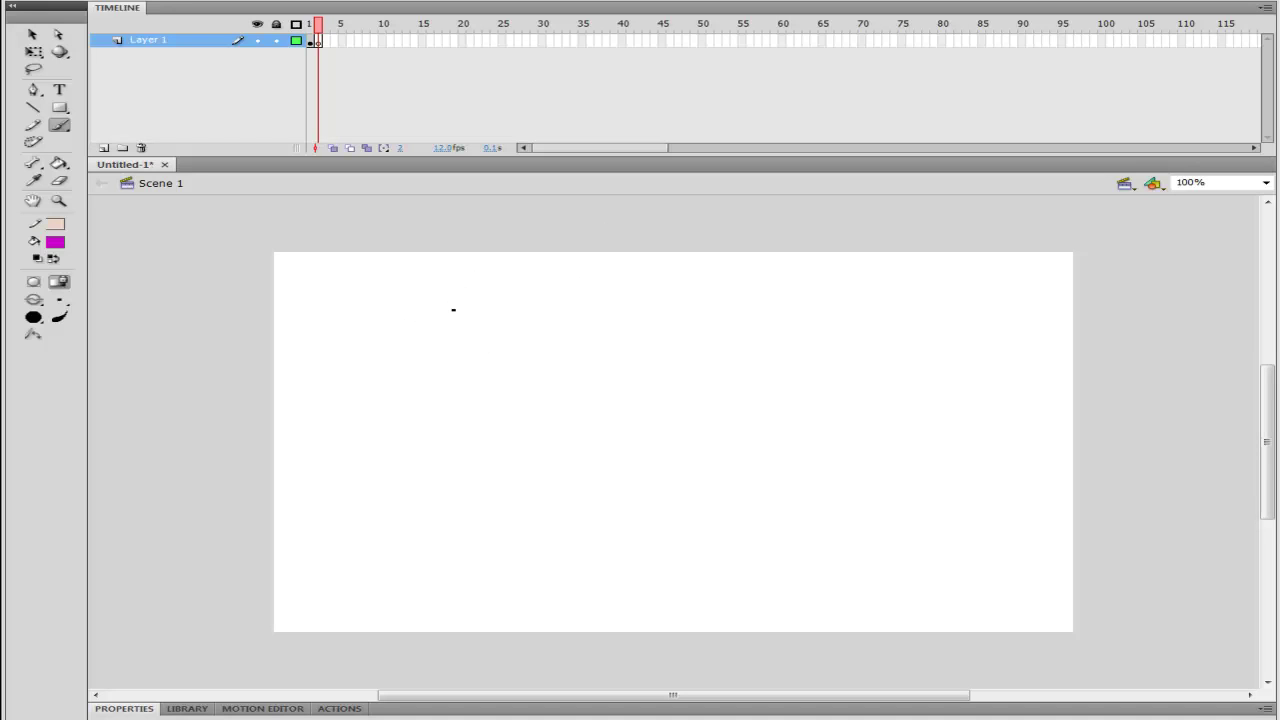
left_click(55, 241)
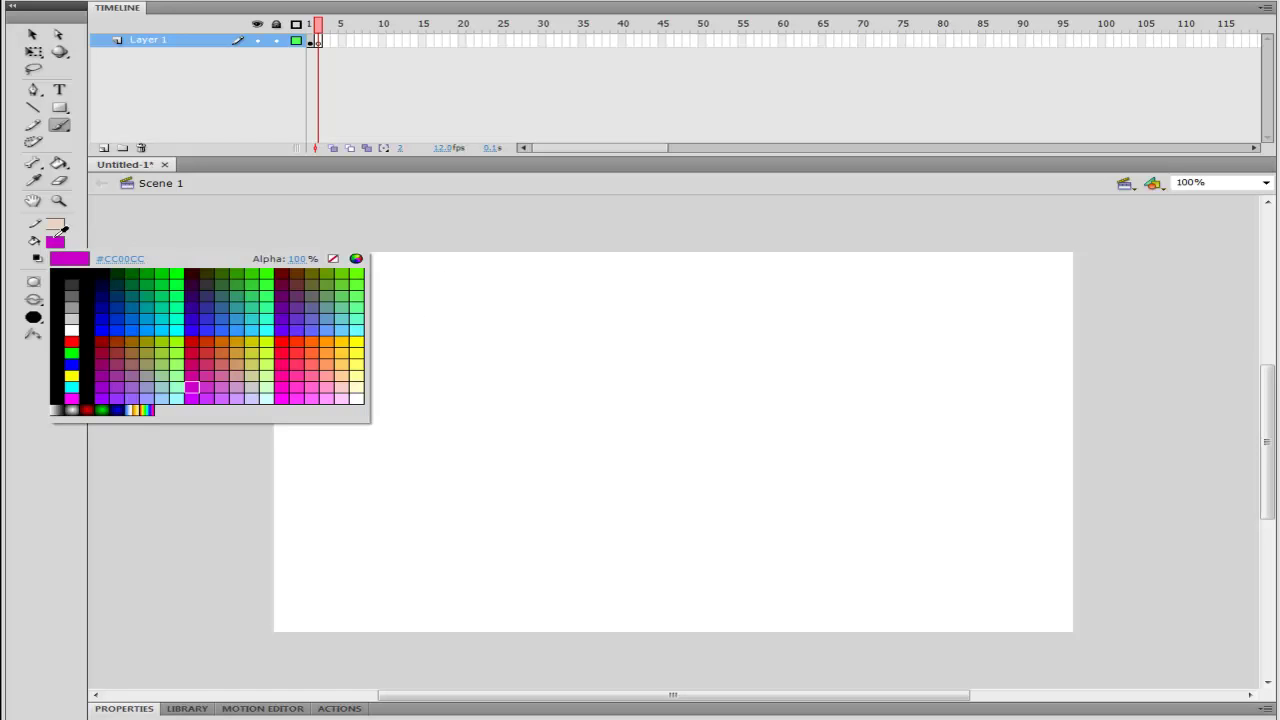
left_click(56, 268)
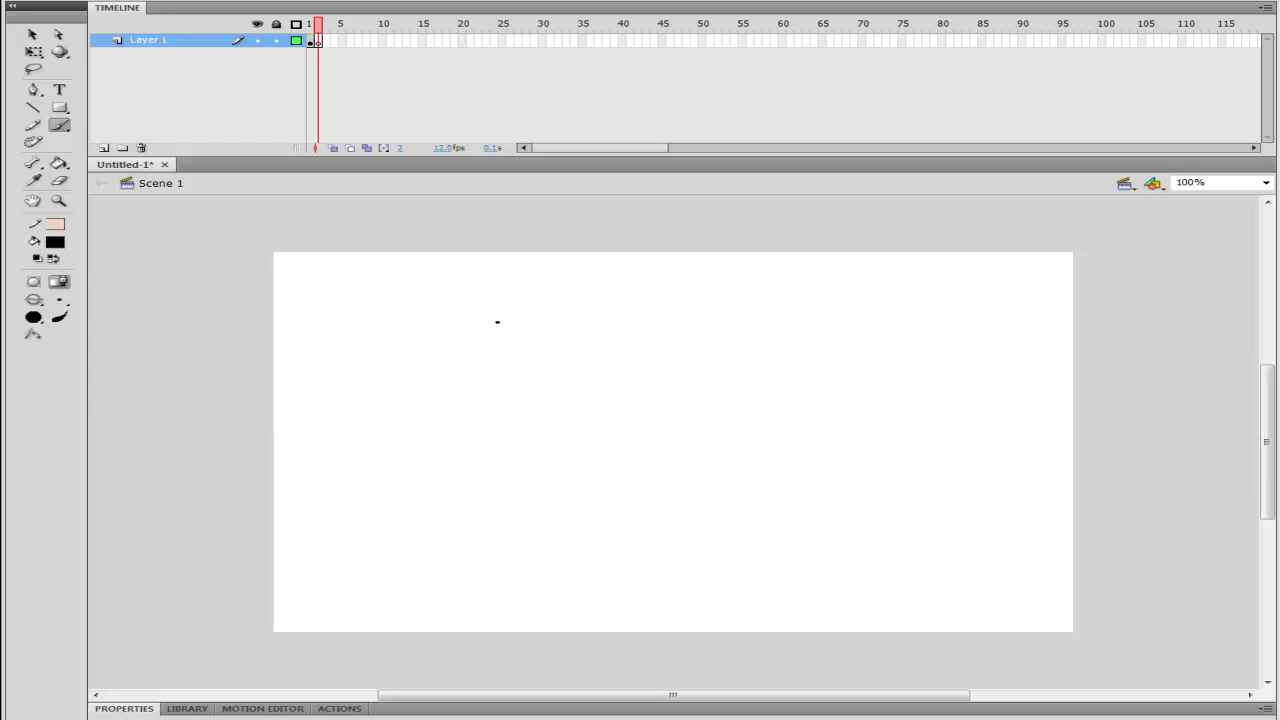
Brush a cartoon dog's head with two ears, dotted eyes and a short mouth line in the upper middle of the stage
mouse_move(493, 325)
left_mouse_down()
mouse_move(494, 377)
mouse_move(486, 354)
mouse_move(503, 390)
left_mouse_up()
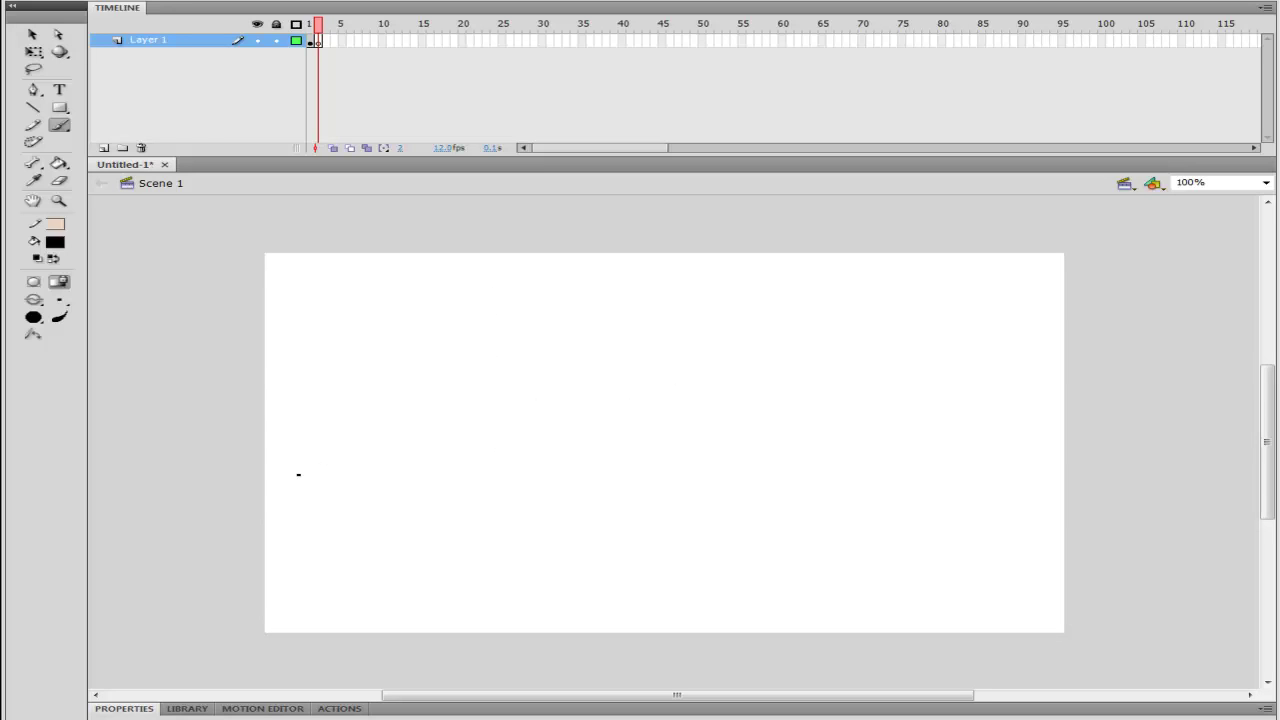
mouse_move(528, 376)
left_mouse_down()
mouse_move(437, 327)
mouse_move(485, 400)
mouse_move(537, 355)
mouse_move(587, 350)
left_mouse_up()
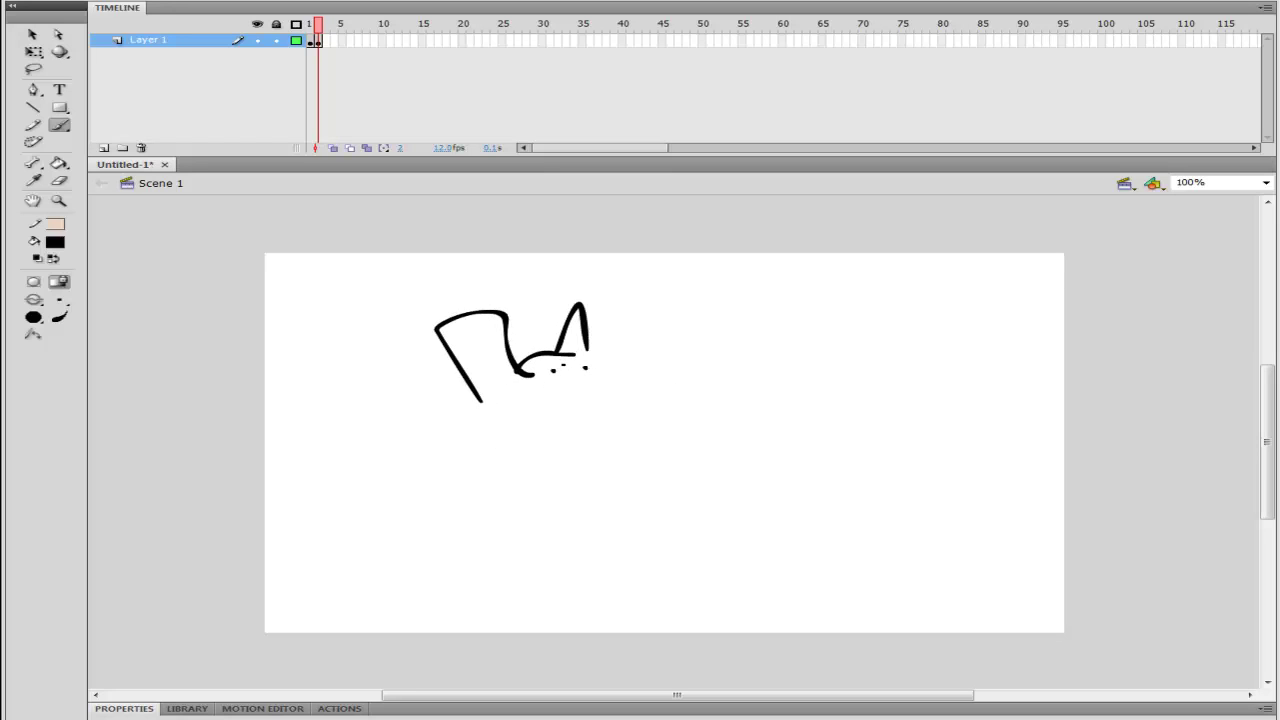
left_click_drag(575, 384, 597, 376)
Draw an arrow pointing at the dog and handwrite the label CHLOE beside it
mouse_move(822, 281)
left_mouse_down()
mouse_move(712, 299)
mouse_move(740, 331)
left_mouse_up()
left_click_drag(905, 284, 910, 322)
mouse_move(935, 288)
left_mouse_down()
mouse_move(932, 328)
mouse_move(941, 307)
left_mouse_up()
mouse_move(966, 292)
left_mouse_down()
mouse_move(954, 330)
mouse_move(991, 335)
mouse_move(1013, 300)
mouse_move(1046, 350)
left_mouse_up()
left_click_drag(1050, 312, 1058, 320)
Draw the dog's back, raised tail, belly and legs, undoing the strokes that miss
mouse_move(472, 390)
left_mouse_down()
mouse_move(430, 411)
mouse_move(383, 403)
mouse_move(349, 376)
mouse_move(299, 402)
mouse_move(358, 287)
mouse_move(308, 378)
left_mouse_up()
mouse_move(336, 330)
left_mouse_down()
mouse_move(372, 336)
mouse_move(360, 331)
left_mouse_up()
key("ctrl+z")
key("ctrl+z")
mouse_move(300, 414)
left_mouse_down()
mouse_move(262, 441)
mouse_move(278, 475)
mouse_move(316, 431)
mouse_move(369, 431)
mouse_move(374, 465)
mouse_move(471, 449)
mouse_move(509, 474)
mouse_move(511, 436)
mouse_move(565, 428)
mouse_move(592, 396)
left_mouse_up()
Clear the whole dog drawing and its label from frame 2
left_click(519, 573)
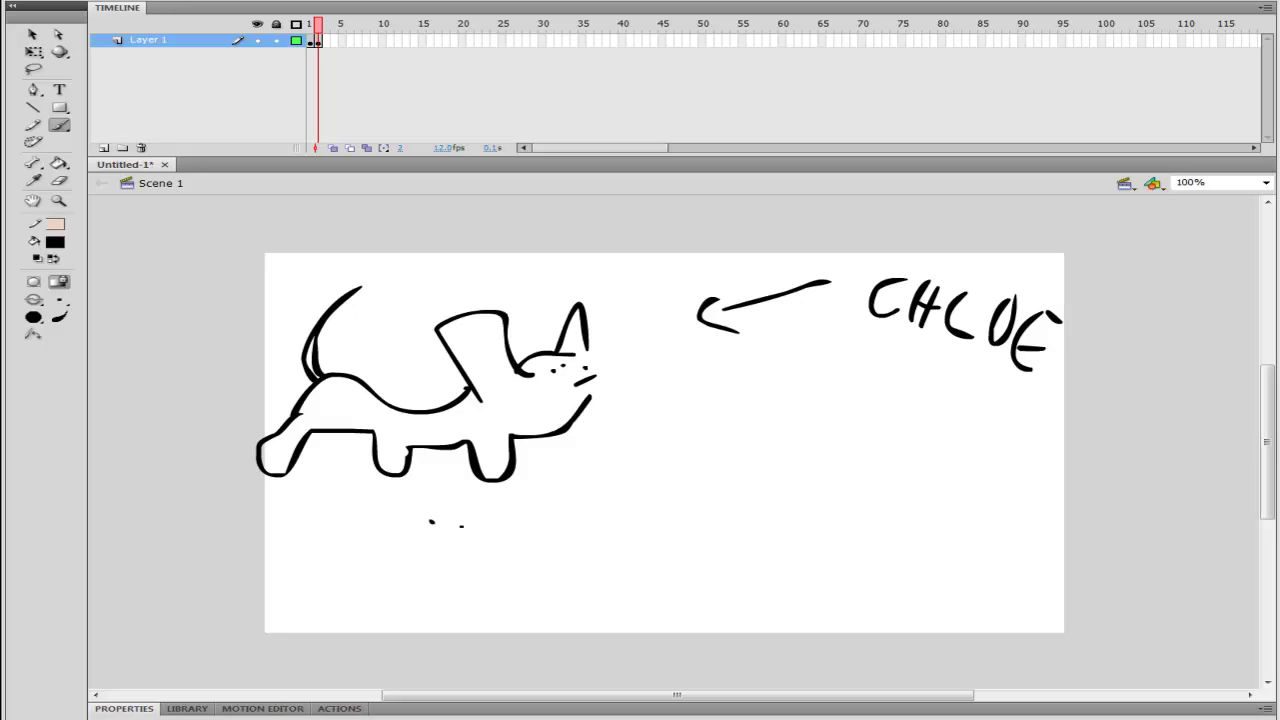
key("ctrl+a")
key("Delete")
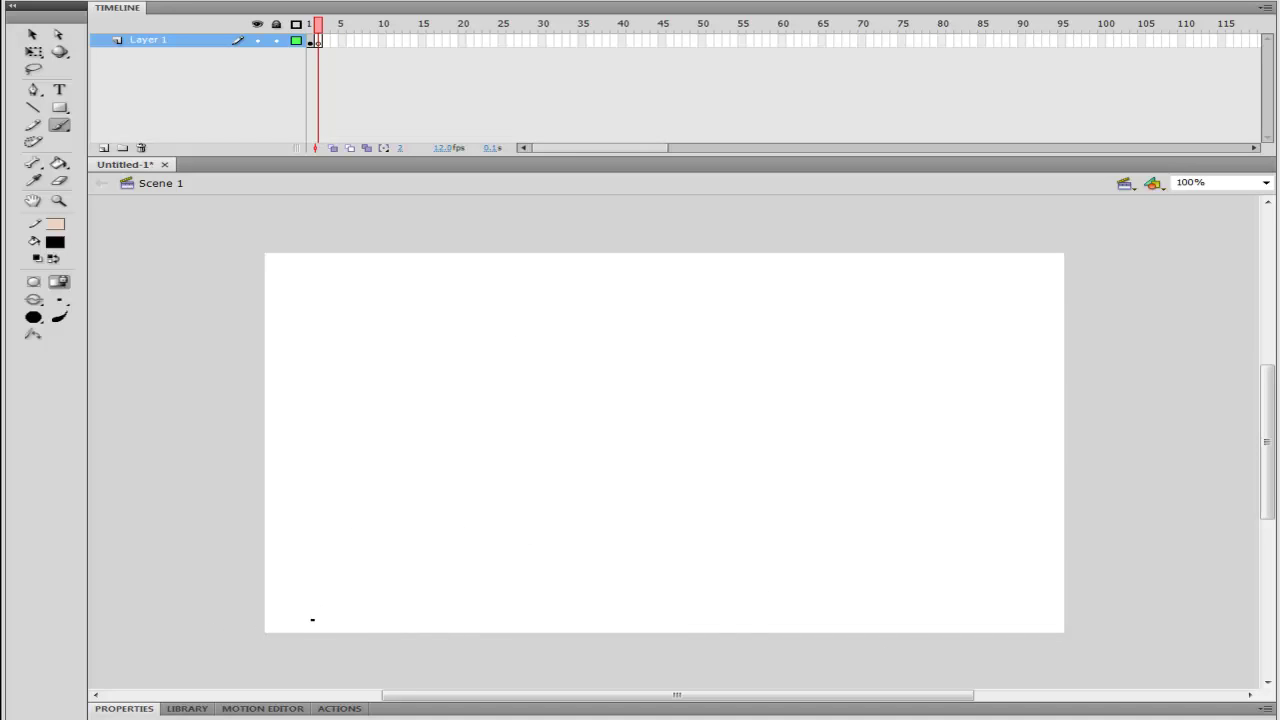
Brush a pedestal sink with a curved base, rectangular basin and hooked faucet in the stage's lower left corner
mouse_move(318, 613)
left_mouse_down()
mouse_move(388, 623)
mouse_move(352, 615)
mouse_move(353, 599)
mouse_move(373, 547)
mouse_move(400, 537)
mouse_move(395, 521)
mouse_move(375, 517)
mouse_move(352, 536)
mouse_move(351, 524)
mouse_move(317, 528)
mouse_move(337, 557)
mouse_move(322, 614)
left_mouse_up()
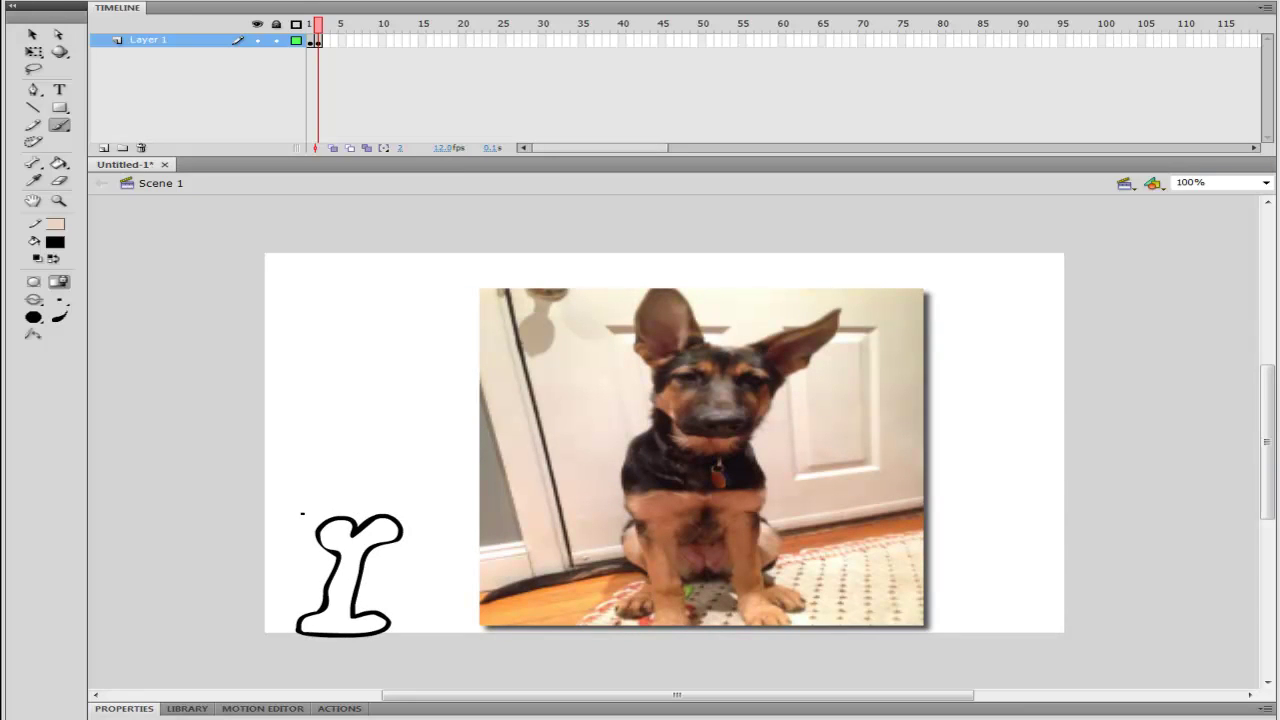
mouse_move(301, 514)
left_mouse_down()
mouse_move(404, 518)
mouse_move(427, 505)
mouse_move(408, 482)
mouse_move(302, 487)
mouse_move(296, 532)
left_mouse_up()
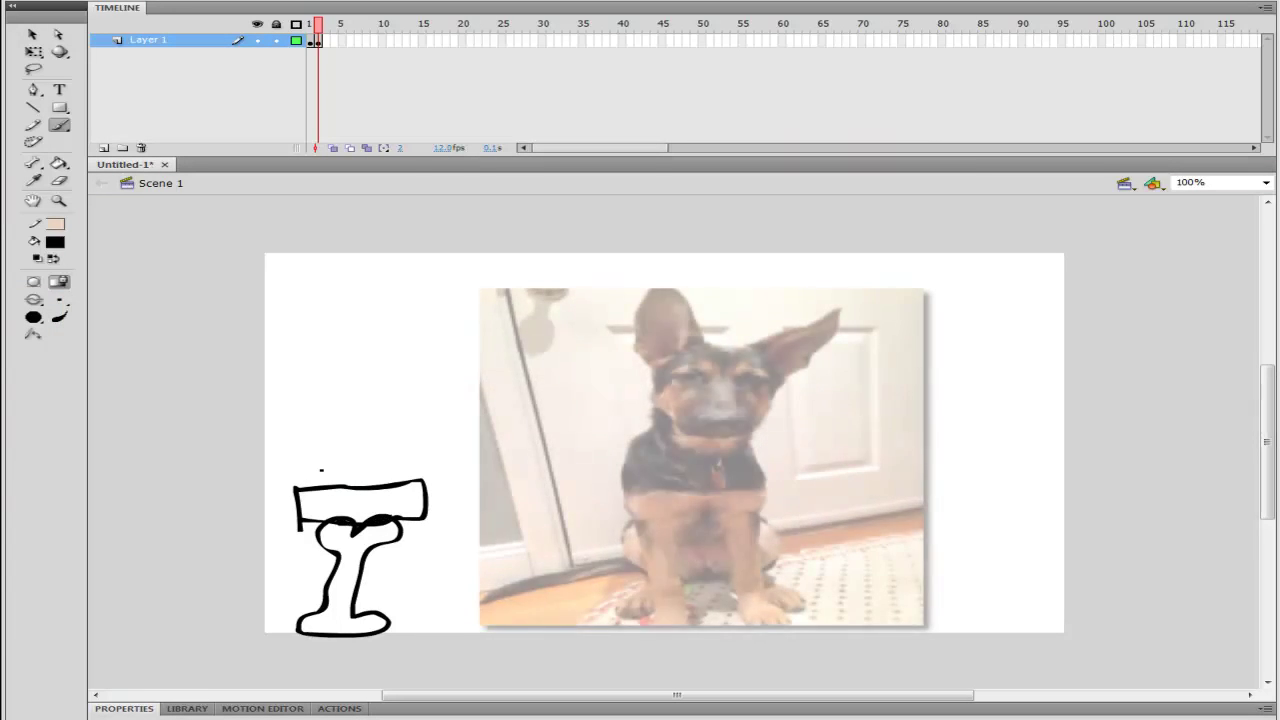
mouse_move(318, 484)
left_mouse_down()
mouse_move(338, 440)
mouse_move(351, 461)
mouse_move(340, 456)
mouse_move(340, 492)
mouse_move(355, 476)
mouse_move(318, 487)
left_mouse_up()
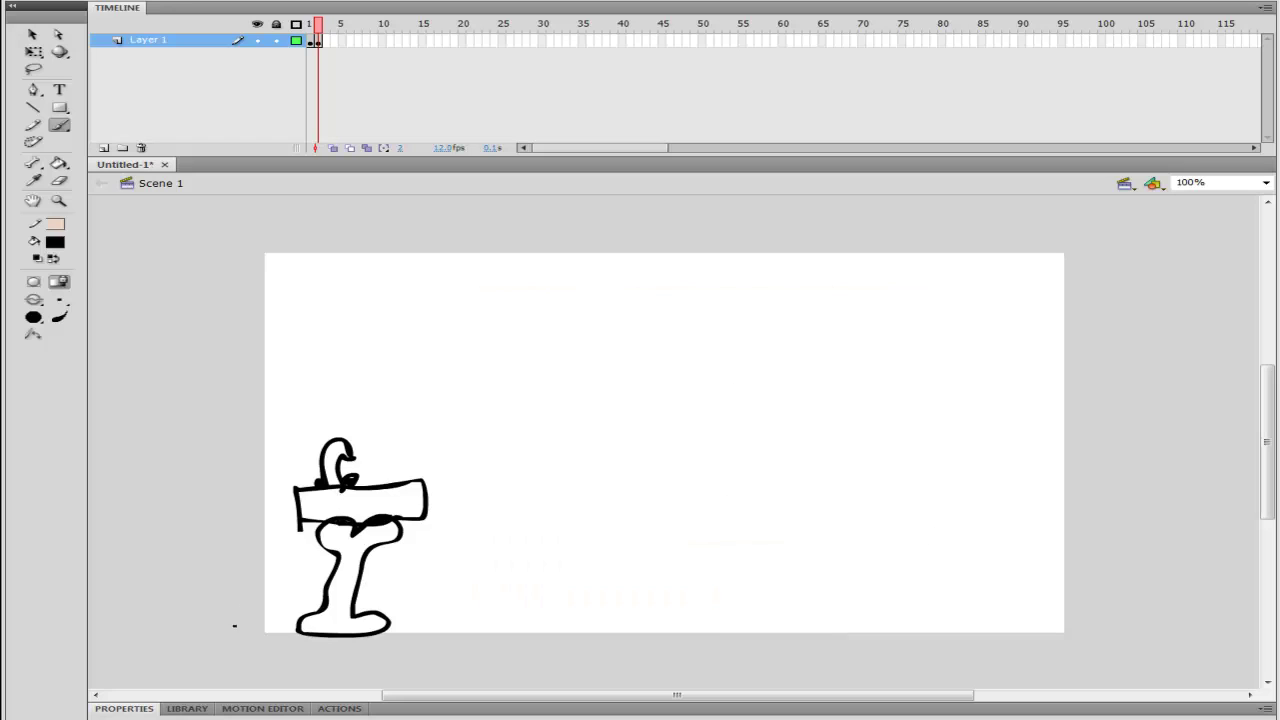
Draw a straight horizontal floor line across the stage on both sides of the sink's pedestal, redoing uneven attempts
mouse_move(260, 607)
left_mouse_down()
mouse_move(463, 600)
mouse_move(737, 557)
mouse_move(1086, 604)
left_mouse_up()
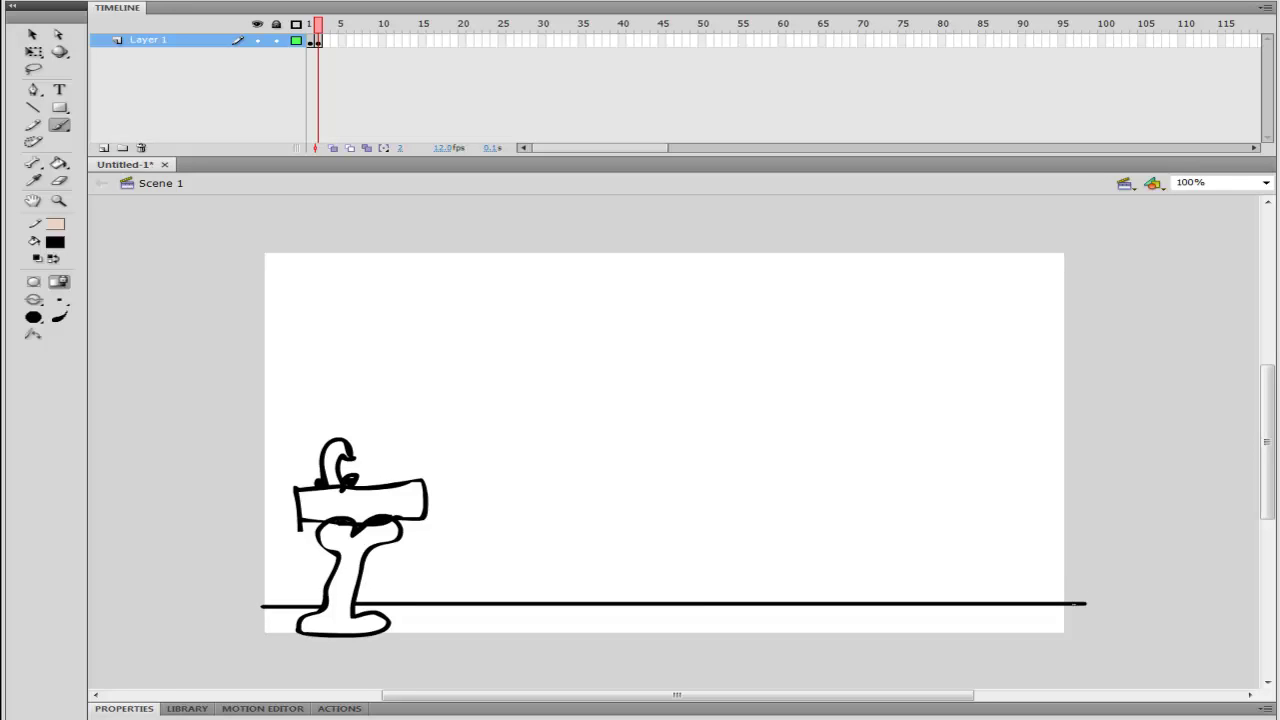
key("ctrl+z")
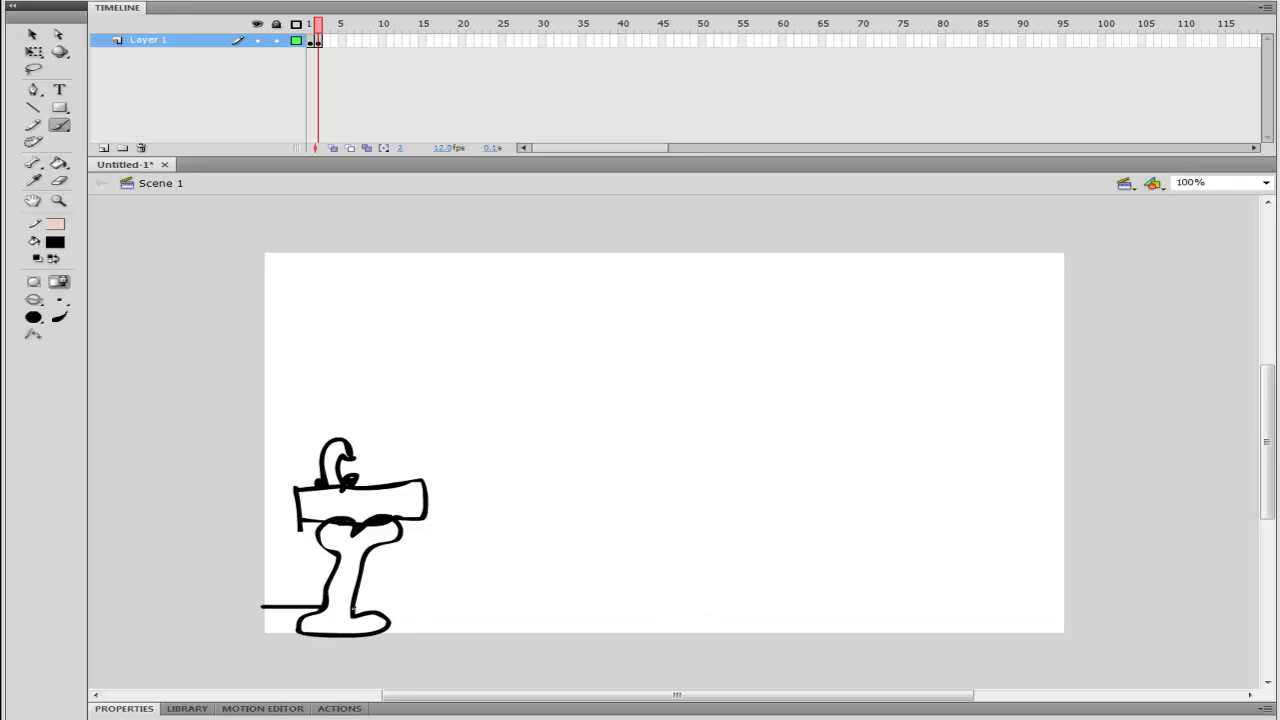
left_click_drag(355, 608, 920, 611)
key("ctrl+z")
mouse_move(352, 606)
left_mouse_down()
mouse_move(855, 550)
mouse_move(1080, 558)
mouse_move(1084, 605)
left_mouse_up()
Draw leaf-shaped tap handles and a vertical shower pipe with a round head above the floor line
key("space")
left_click_drag(651, 466, 629, 468)
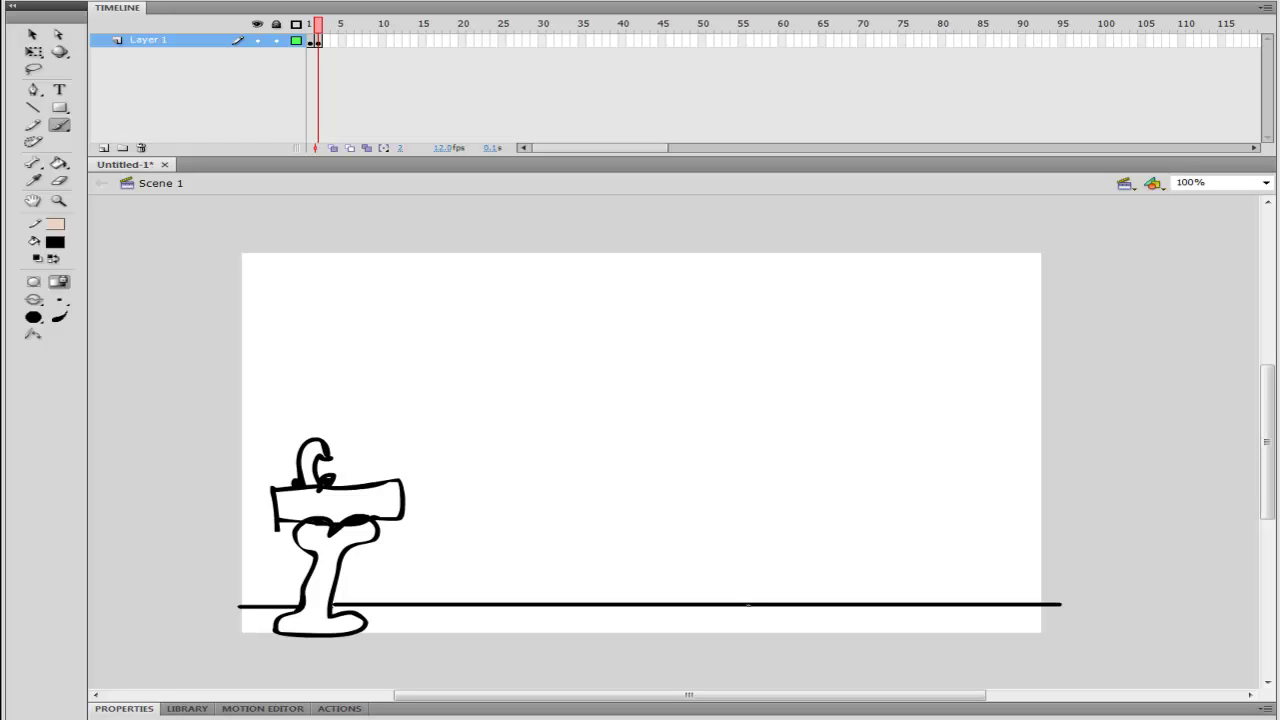
left_click_drag(749, 604, 749, 484)
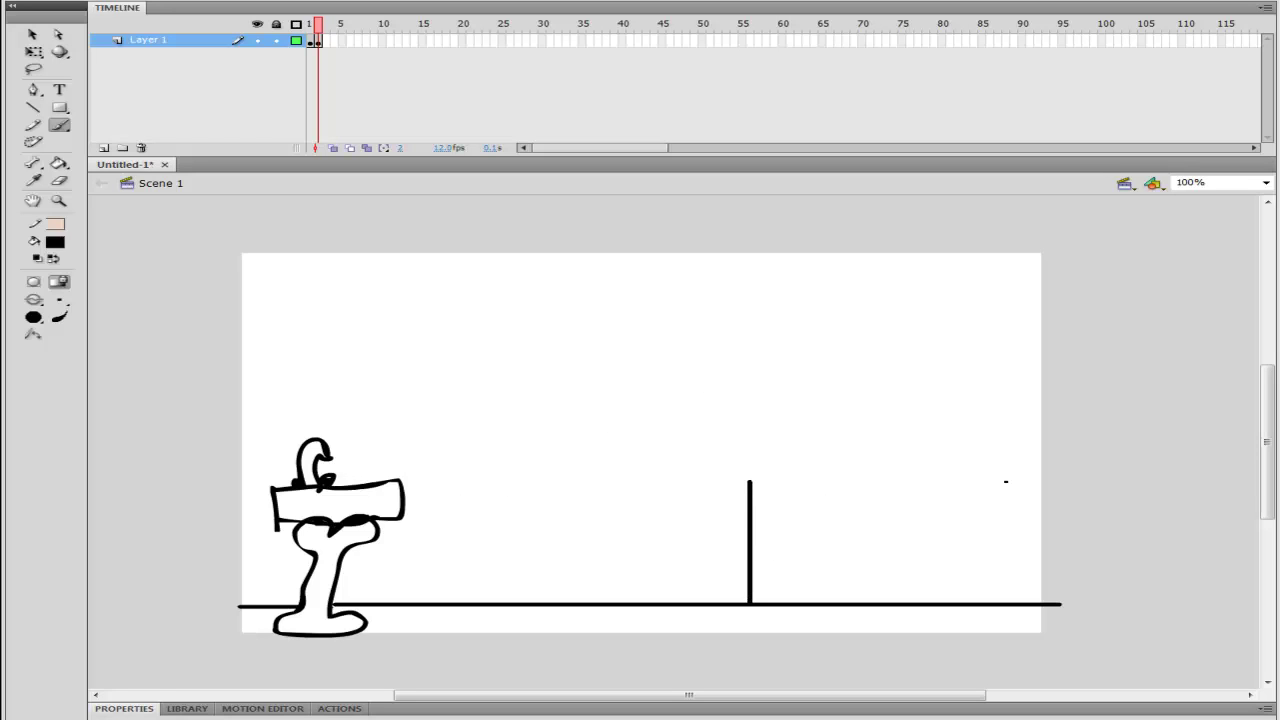
key("ctrl+z")
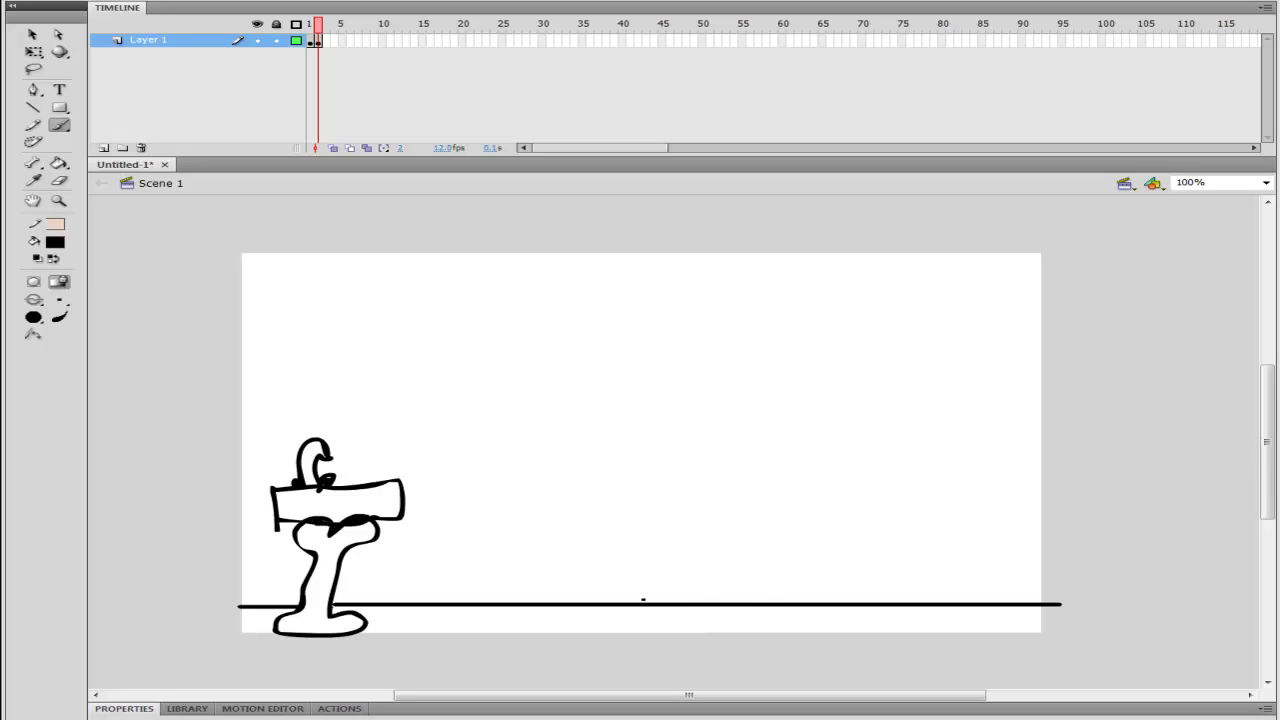
mouse_move(642, 601)
left_mouse_down()
mouse_move(617, 590)
mouse_move(597, 547)
mouse_move(629, 514)
left_mouse_up()
left_click_drag(631, 510, 638, 504)
key("ctrl+z")
mouse_move(643, 514)
left_mouse_down()
mouse_move(611, 509)
mouse_move(651, 524)
mouse_move(667, 500)
mouse_move(681, 501)
mouse_move(669, 516)
mouse_move(709, 496)
mouse_move(715, 507)
mouse_move(687, 504)
mouse_move(675, 518)
mouse_move(649, 498)
mouse_move(652, 510)
mouse_move(664, 401)
mouse_move(679, 440)
mouse_move(690, 424)
mouse_move(668, 413)
mouse_move(699, 408)
mouse_move(704, 426)
mouse_move(676, 408)
left_mouse_up()
key("ctrl+z")
Dot spray holes into the shower head and add the second side of the shower pipe
left_click(679, 419)
left_click(685, 423)
left_click(685, 419)
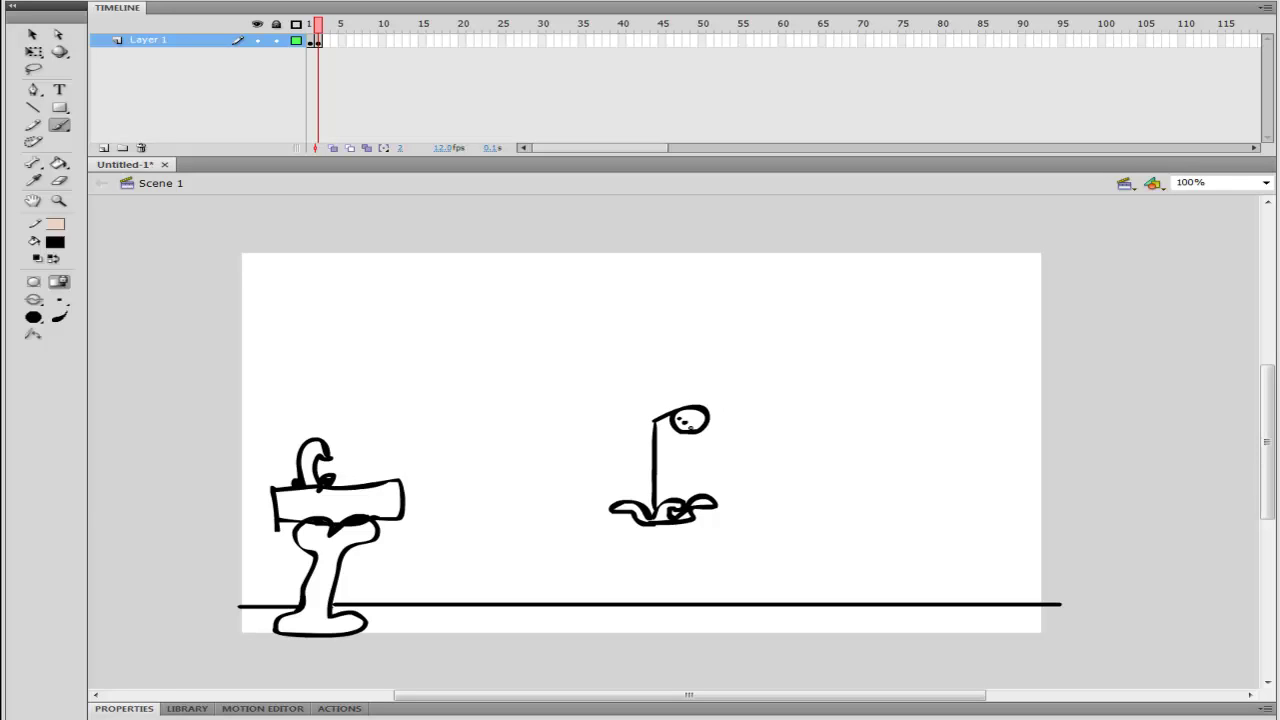
left_click(694, 421)
left_click(691, 419)
mouse_move(684, 431)
left_mouse_down()
mouse_move(654, 417)
mouse_move(668, 500)
left_mouse_up()
Draw an oval bathtub beneath the shower taps, with curved sides and feet reaching the floor line
left_click_drag(660, 571, 659, 489)
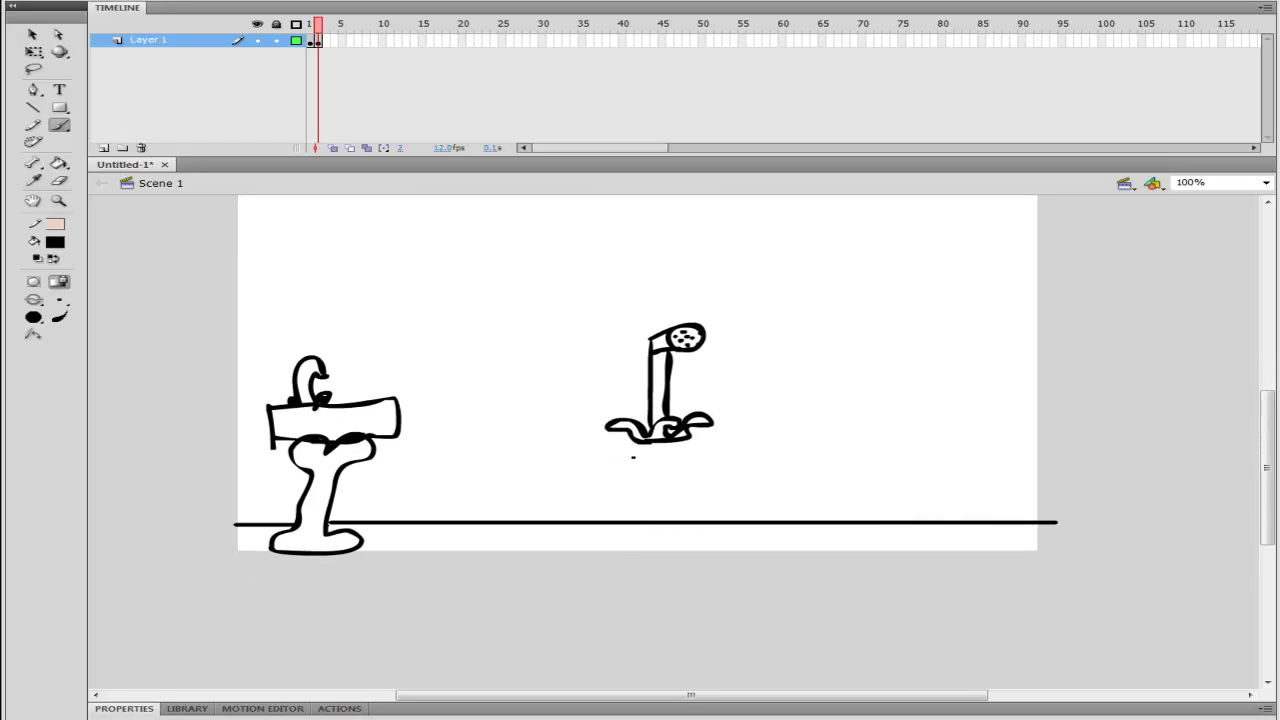
mouse_move(628, 446)
left_mouse_down()
mouse_move(714, 479)
mouse_move(862, 448)
left_mouse_up()
key("ctrl+z")
mouse_move(641, 444)
left_mouse_down()
mouse_move(703, 489)
mouse_move(846, 478)
left_mouse_up()
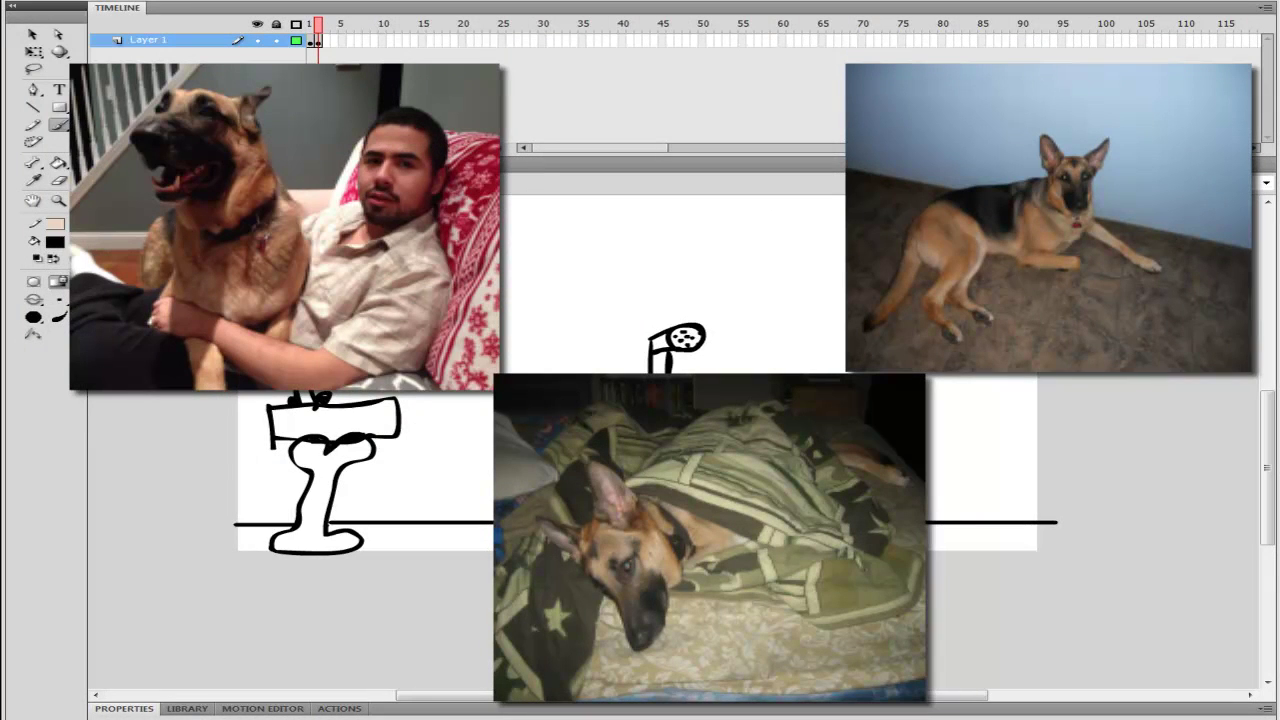
mouse_move(640, 442)
left_mouse_down()
mouse_move(643, 491)
mouse_move(625, 521)
left_mouse_up()
mouse_move(846, 500)
left_mouse_down()
mouse_move(812, 527)
mouse_move(838, 550)
left_mouse_up()
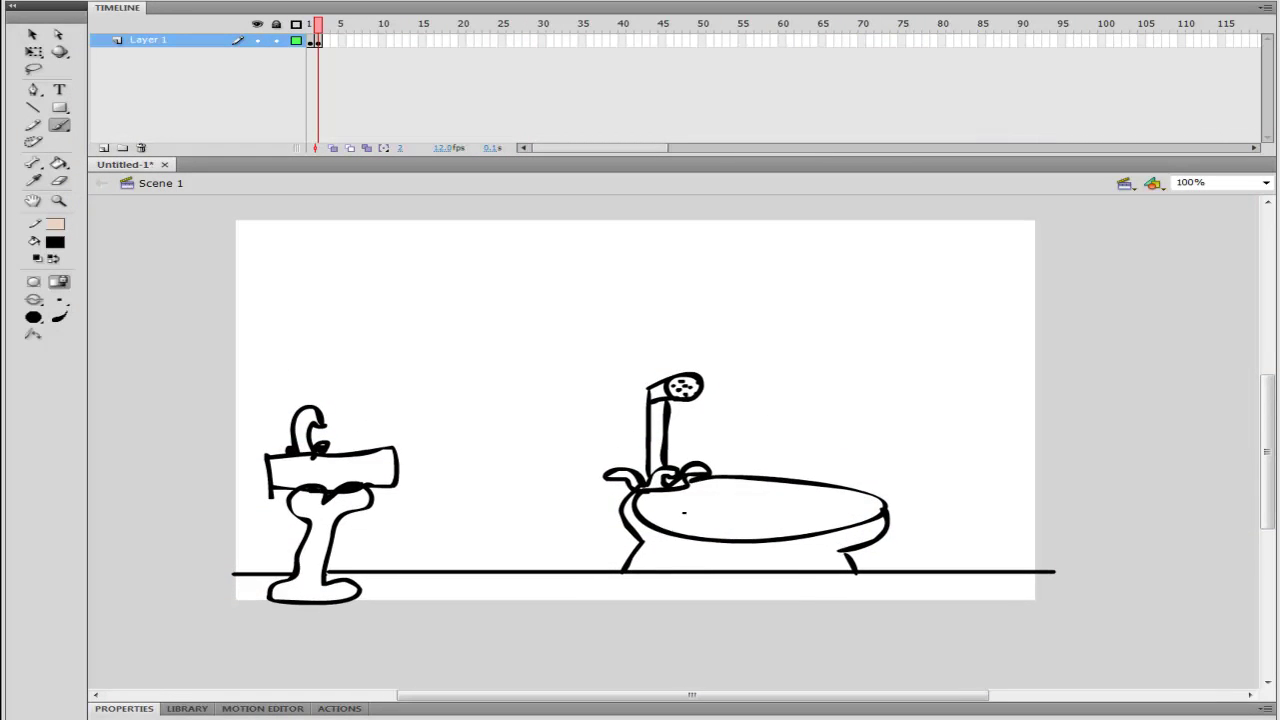
Add an inner rim line along the bathtub's far edge and short contour strokes inside the oval
left_click_drag(688, 488, 874, 520)
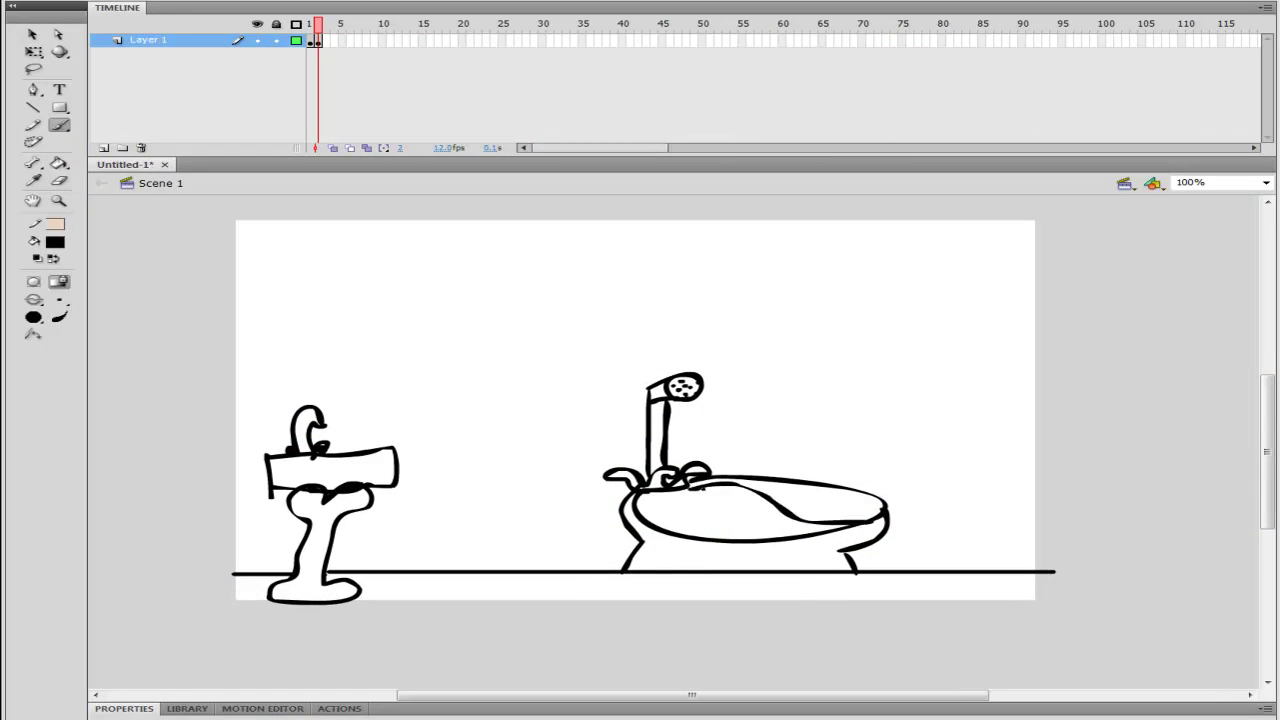
key("ctrl+z")
left_click_drag(688, 483, 886, 500)
mouse_move(670, 508)
left_mouse_down()
mouse_move(725, 521)
mouse_move(826, 514)
left_mouse_up()
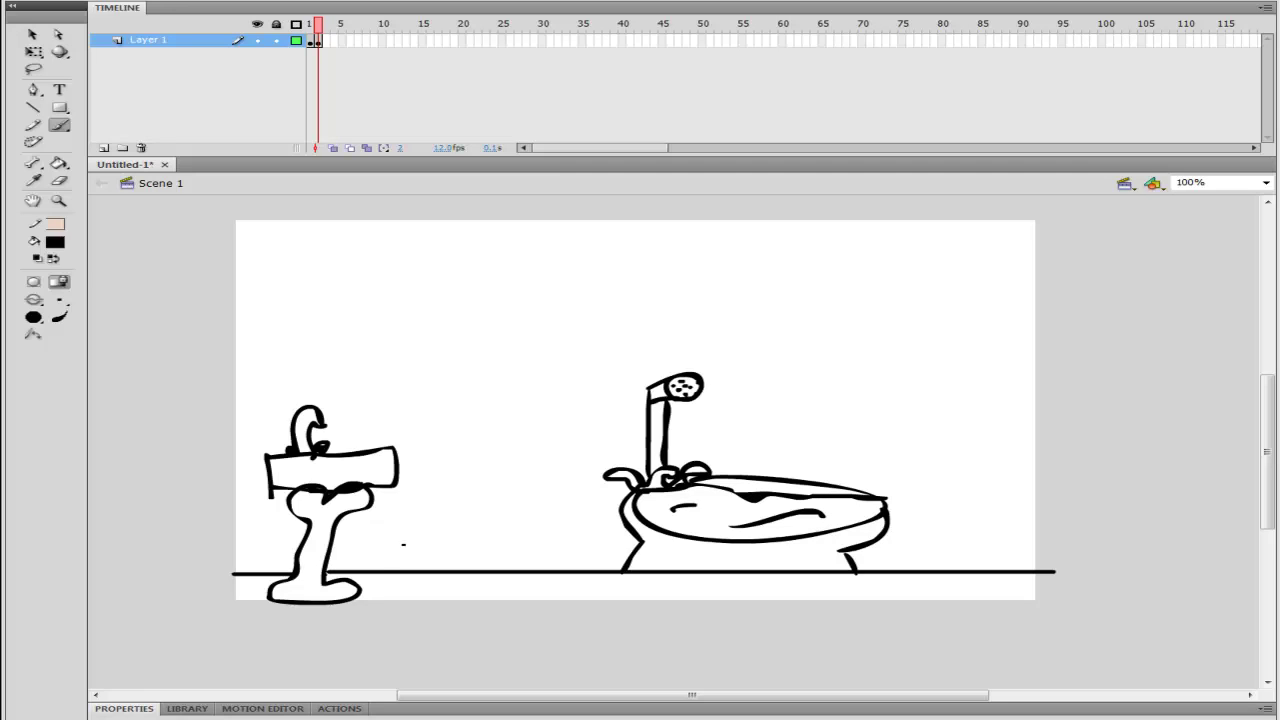
Draw a rounded object on upright legs between the sink and bathtub, with small knobs on its sides and top and short marks inside
left_click_drag(465, 567, 457, 570)
left_click(495, 540)
mouse_move(458, 531)
left_mouse_down()
mouse_move(458, 571)
mouse_move(490, 570)
mouse_move(492, 519)
mouse_move(492, 569)
mouse_move(524, 565)
mouse_move(523, 530)
left_mouse_up()
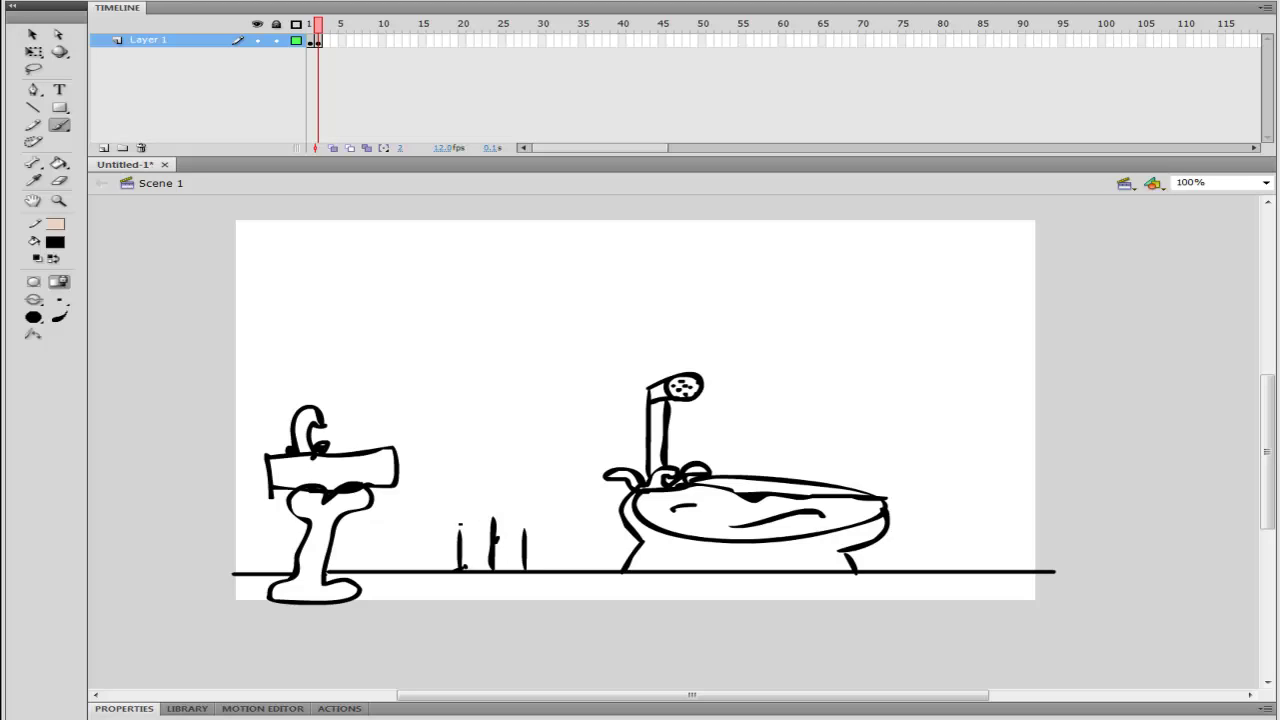
mouse_move(458, 538)
left_mouse_down()
mouse_move(458, 506)
mouse_move(521, 508)
mouse_move(459, 502)
left_mouse_up()
mouse_move(504, 441)
left_mouse_down()
mouse_move(498, 460)
mouse_move(506, 438)
mouse_move(563, 468)
mouse_move(510, 501)
left_mouse_up()
left_click_drag(485, 456, 461, 505)
mouse_move(557, 471)
left_mouse_down()
mouse_move(575, 470)
mouse_move(566, 460)
left_mouse_up()
left_click_drag(448, 468, 530, 481)
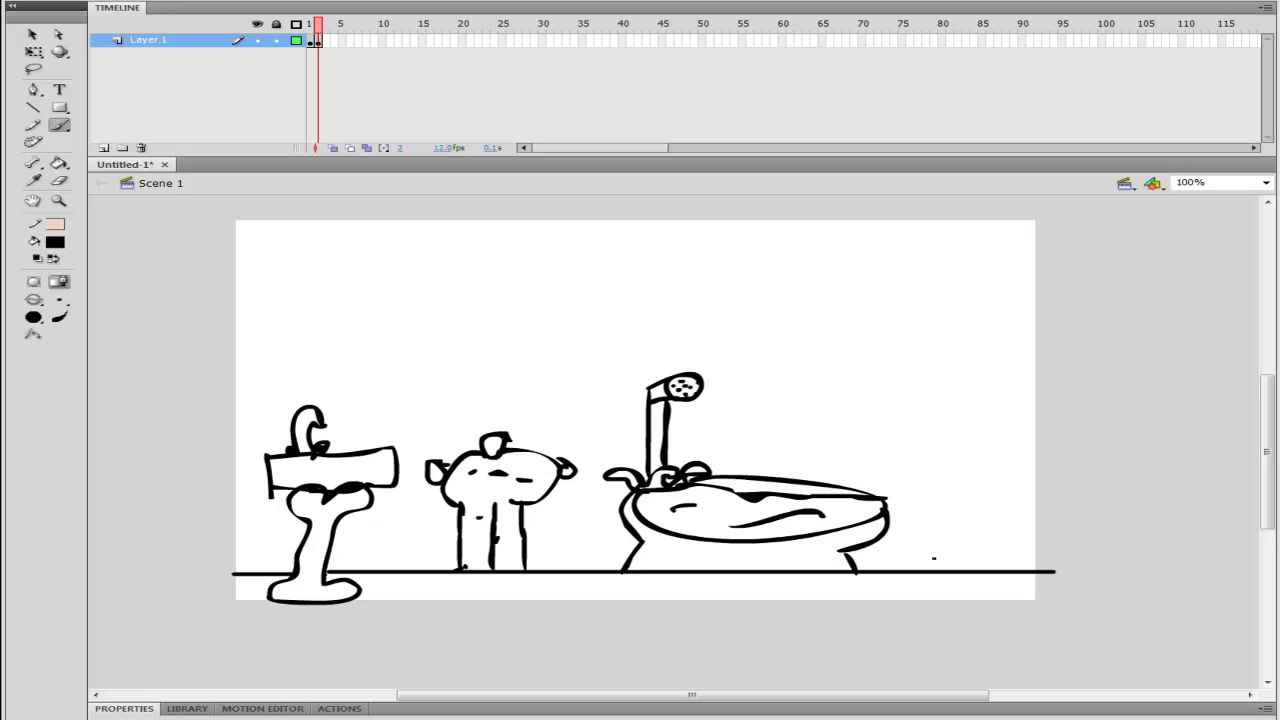
Draw a double-lined rectangular door frame standing on the floor line beyond the bathtub, undoing the first uneven strokes
mouse_move(933, 571)
left_mouse_down()
mouse_move(926, 450)
mouse_move(940, 382)
left_mouse_up()
key("ctrl+z")
left_click_drag(929, 567, 916, 452)
key("ctrl+z")
mouse_move(931, 574)
left_mouse_down()
mouse_move(949, 451)
mouse_move(1032, 441)
mouse_move(1030, 576)
left_mouse_up()
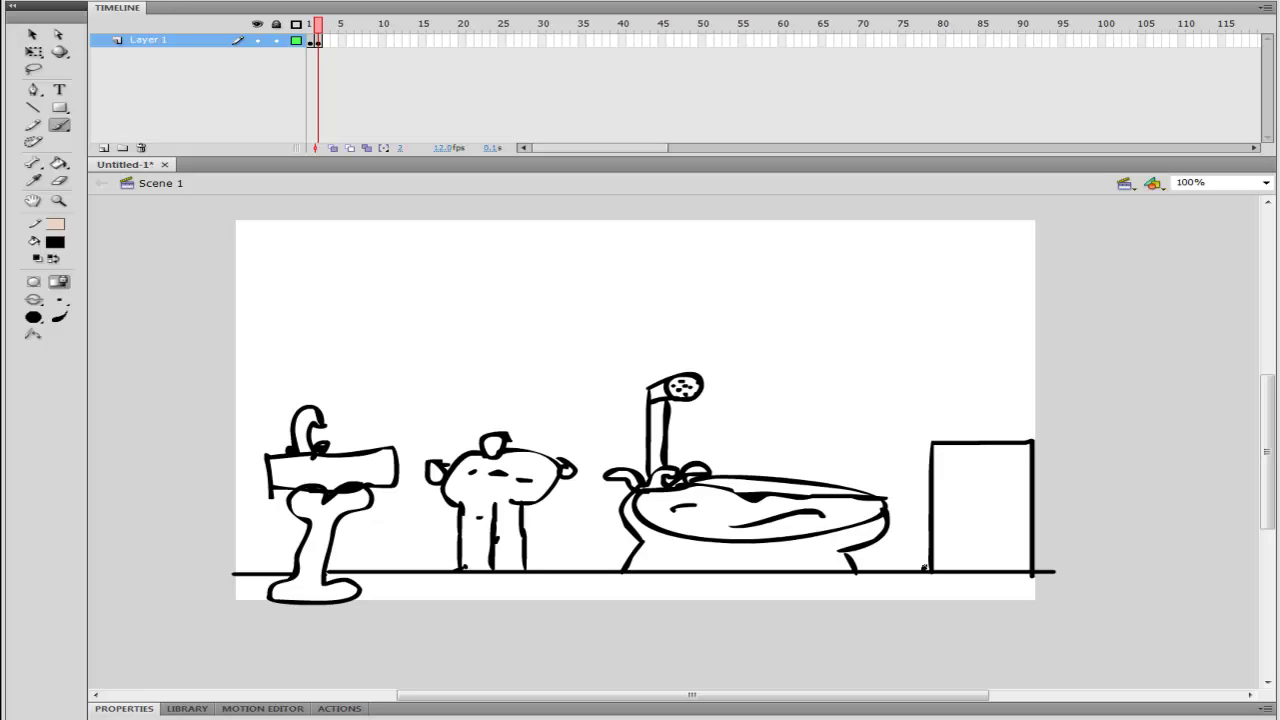
mouse_move(924, 568)
left_mouse_down()
mouse_move(938, 430)
mouse_move(1042, 435)
mouse_move(1044, 572)
left_mouse_up()
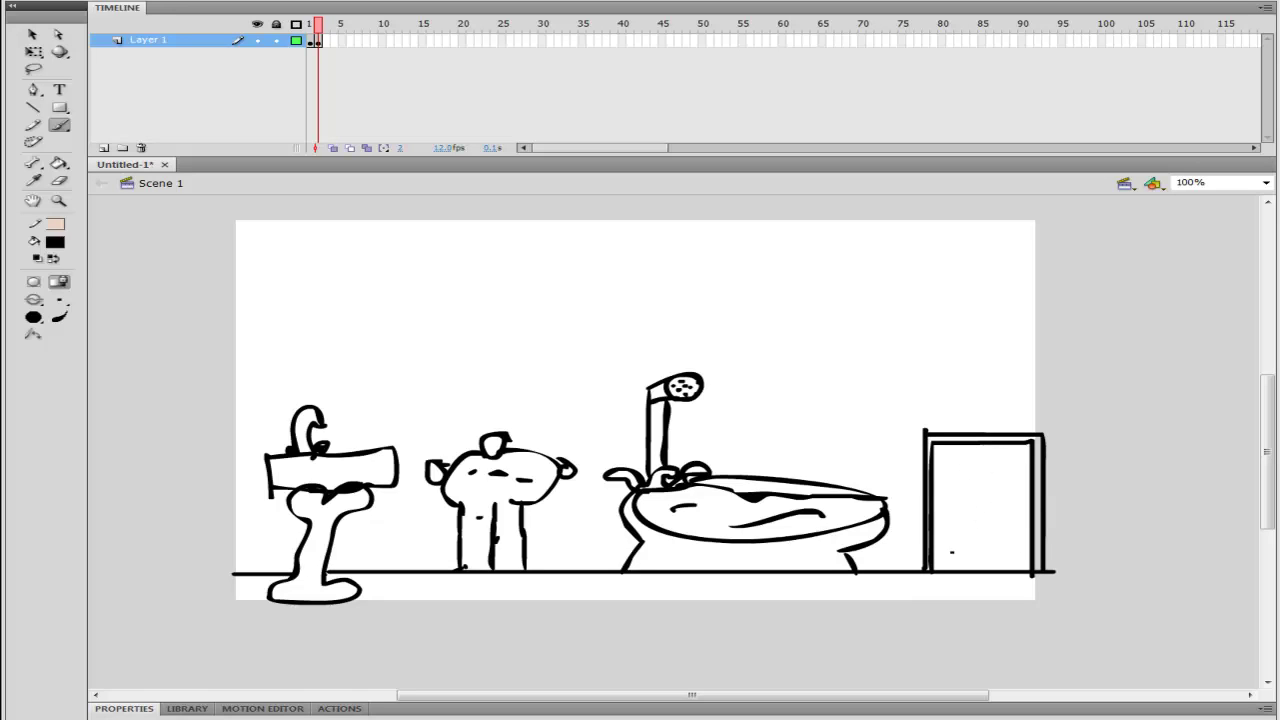
Add a slanted open door panel to the door frame and draw a tilted four-pane window above the bathtub
mouse_move(934, 546)
left_mouse_down()
mouse_move(1004, 545)
mouse_move(1030, 458)
left_mouse_up()
key("ctrl+z")
mouse_move(932, 446)
left_mouse_down()
mouse_move(906, 536)
mouse_move(966, 570)
mouse_move(1004, 522)
mouse_move(1030, 444)
left_mouse_up()
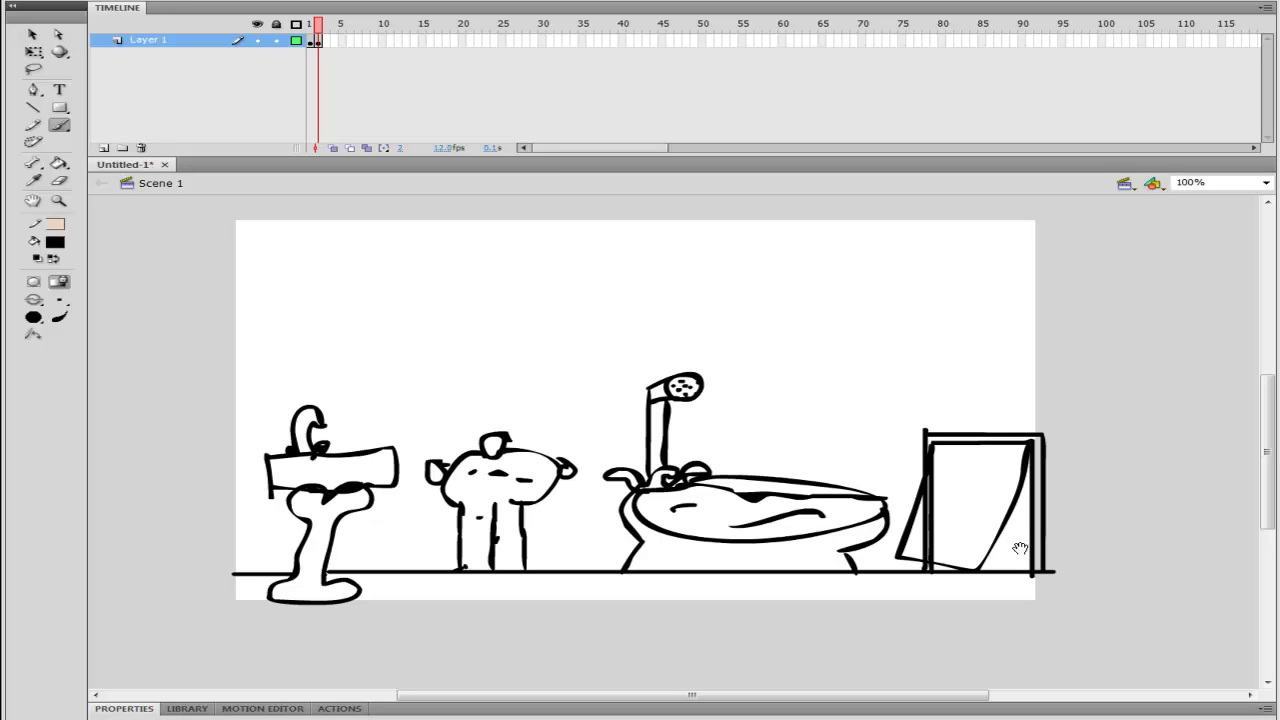
mouse_move(787, 390)
left_mouse_down()
mouse_move(798, 443)
mouse_move(863, 447)
mouse_move(833, 368)
mouse_move(805, 372)
mouse_move(833, 423)
mouse_move(828, 453)
mouse_move(870, 416)
mouse_move(836, 438)
left_mouse_up()
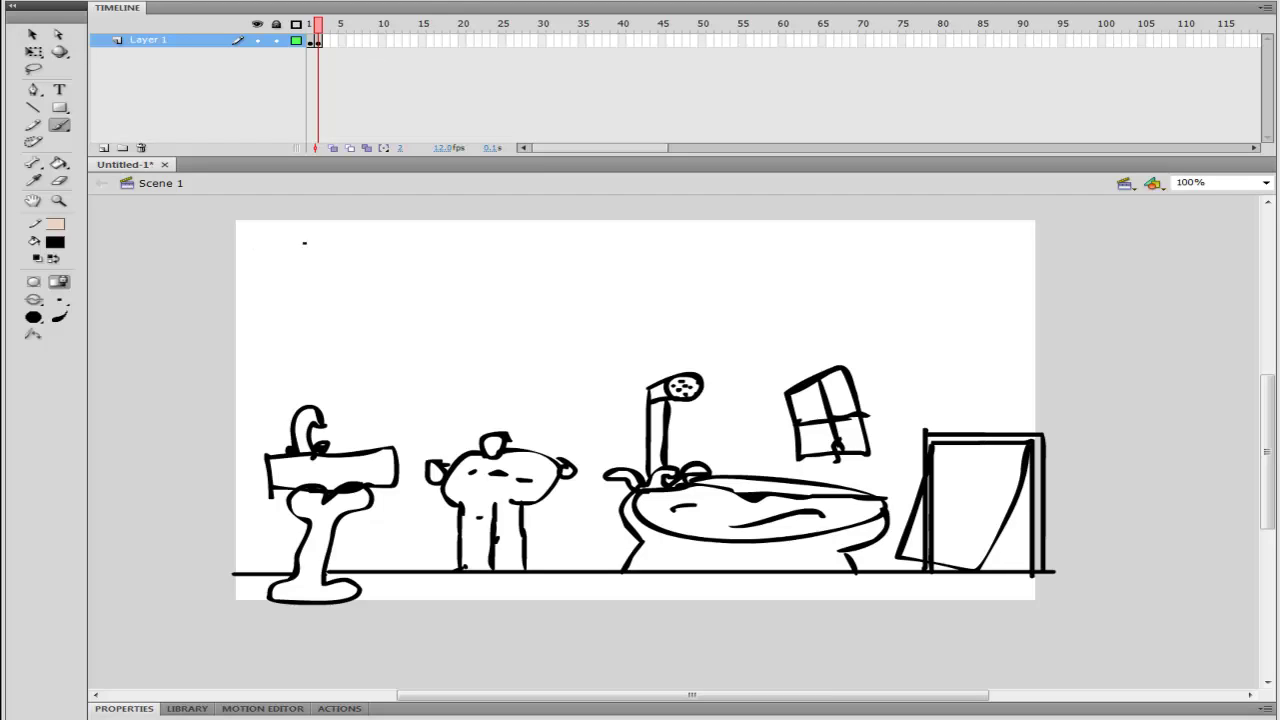
Draw a horizontal ceiling line across the scene and two small oval ceiling lights just above it
left_click_drag(225, 252, 225, 338)
left_click_drag(1052, 295, 226, 293)
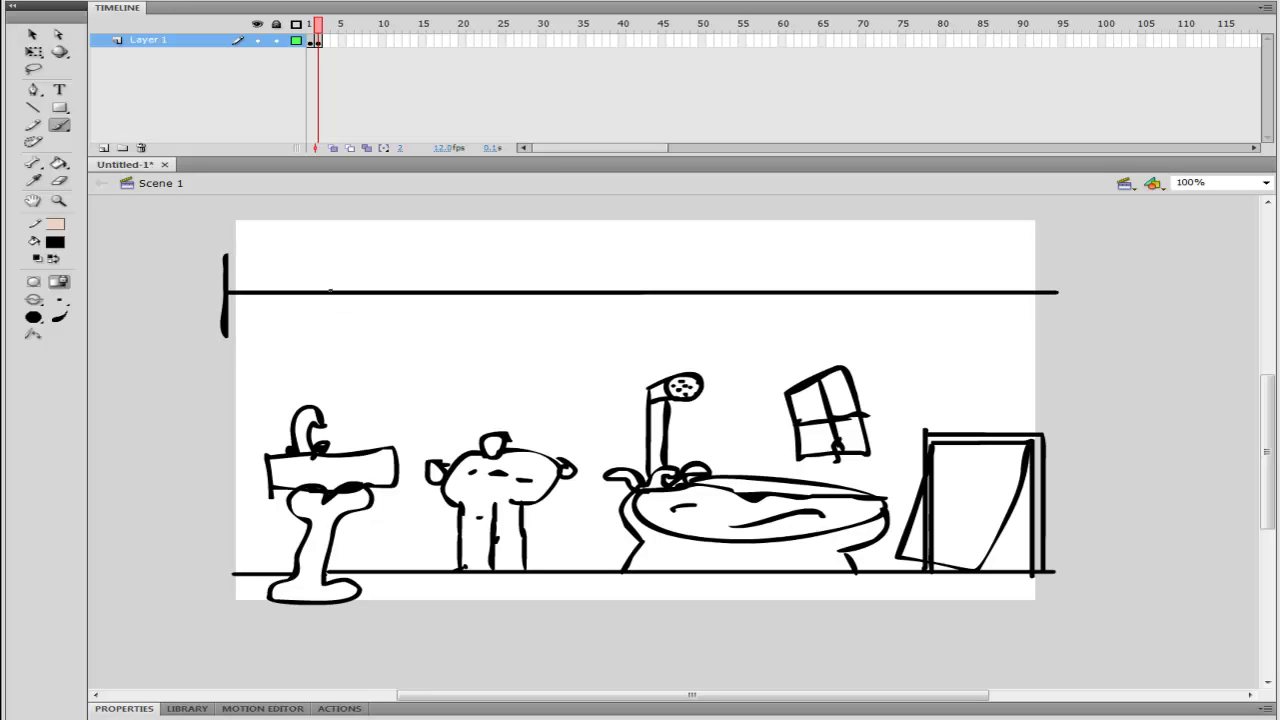
mouse_move(330, 290)
left_mouse_down()
mouse_move(345, 276)
mouse_move(354, 290)
mouse_move(323, 285)
left_mouse_up()
mouse_move(809, 291)
left_mouse_down()
mouse_move(793, 286)
mouse_move(812, 273)
mouse_move(798, 289)
left_mouse_up()
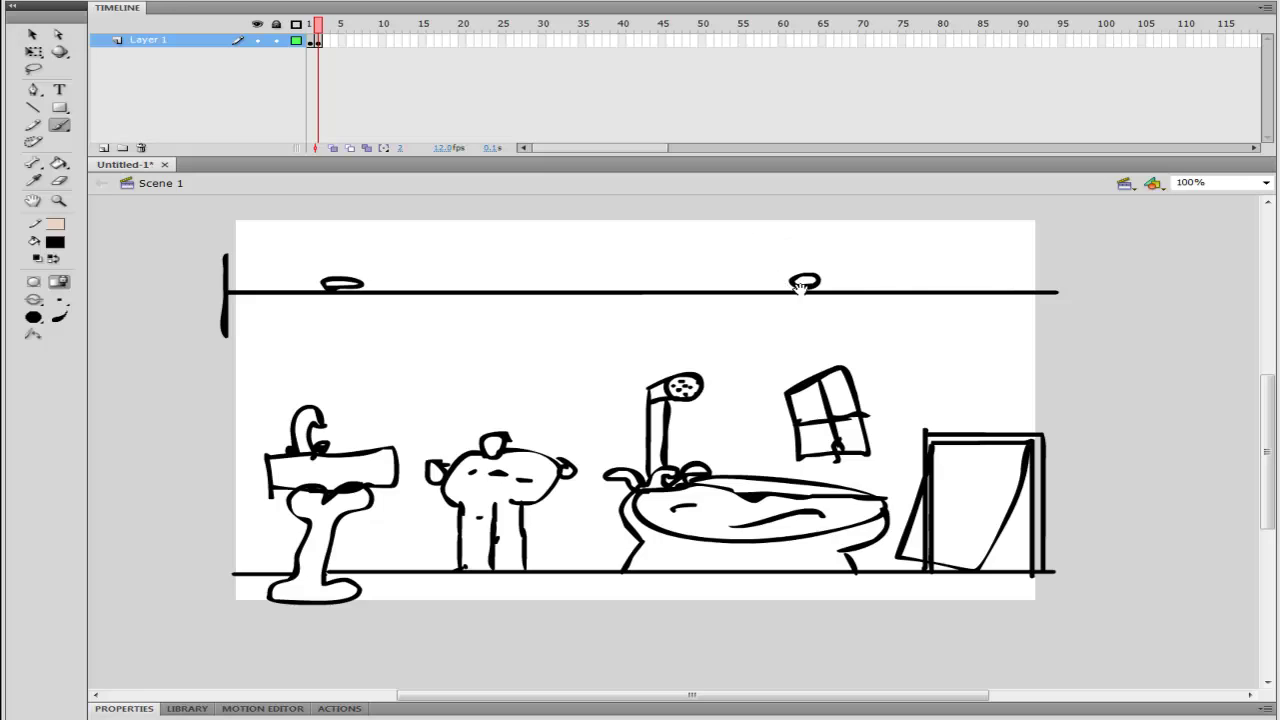
Enclose the bathroom scene with straight border lines just outside all four edges of the stage
mouse_move(1059, 569)
left_mouse_down()
mouse_move(1087, 273)
mouse_move(1058, 196)
left_mouse_up()
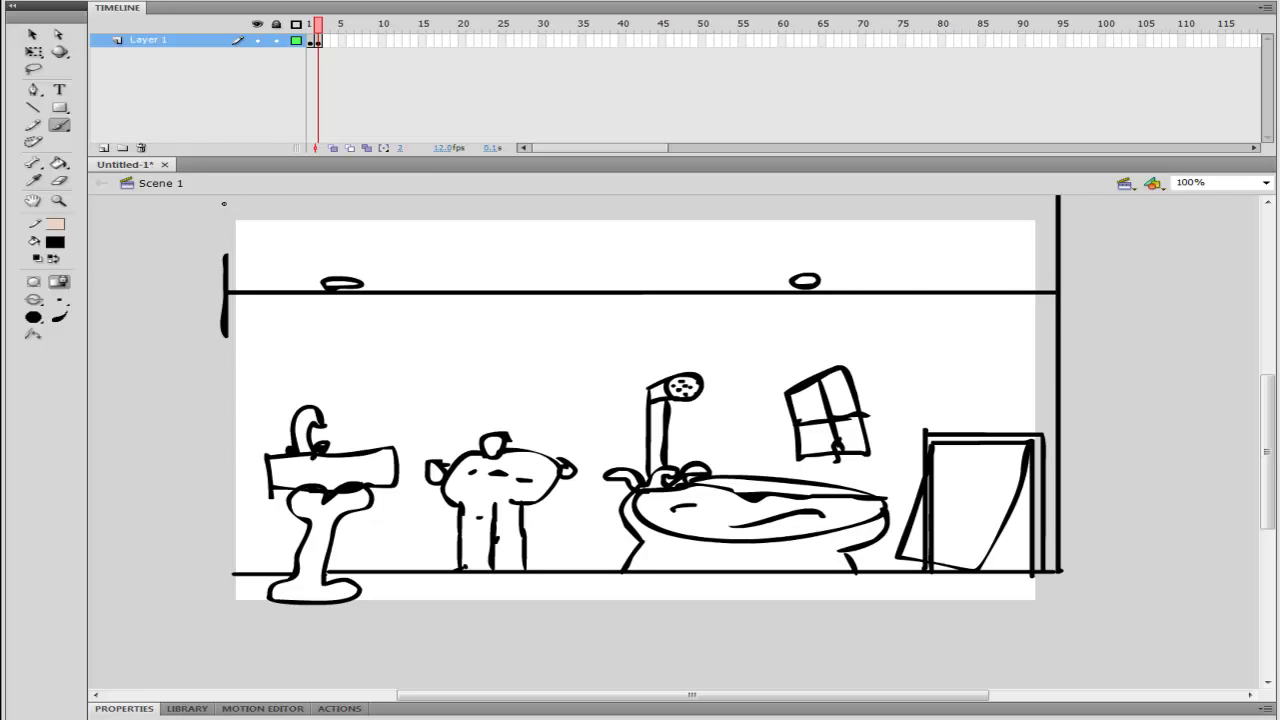
left_click_drag(225, 204, 230, 260)
left_click_drag(237, 346, 240, 456)
key("ctrl+z")
left_click_drag(229, 234, 230, 256)
mouse_move(229, 204)
left_mouse_down()
mouse_move(362, 190)
mouse_move(491, 229)
mouse_move(839, 264)
mouse_move(1056, 240)
left_mouse_up()
left_click_drag(230, 206, 231, 632)
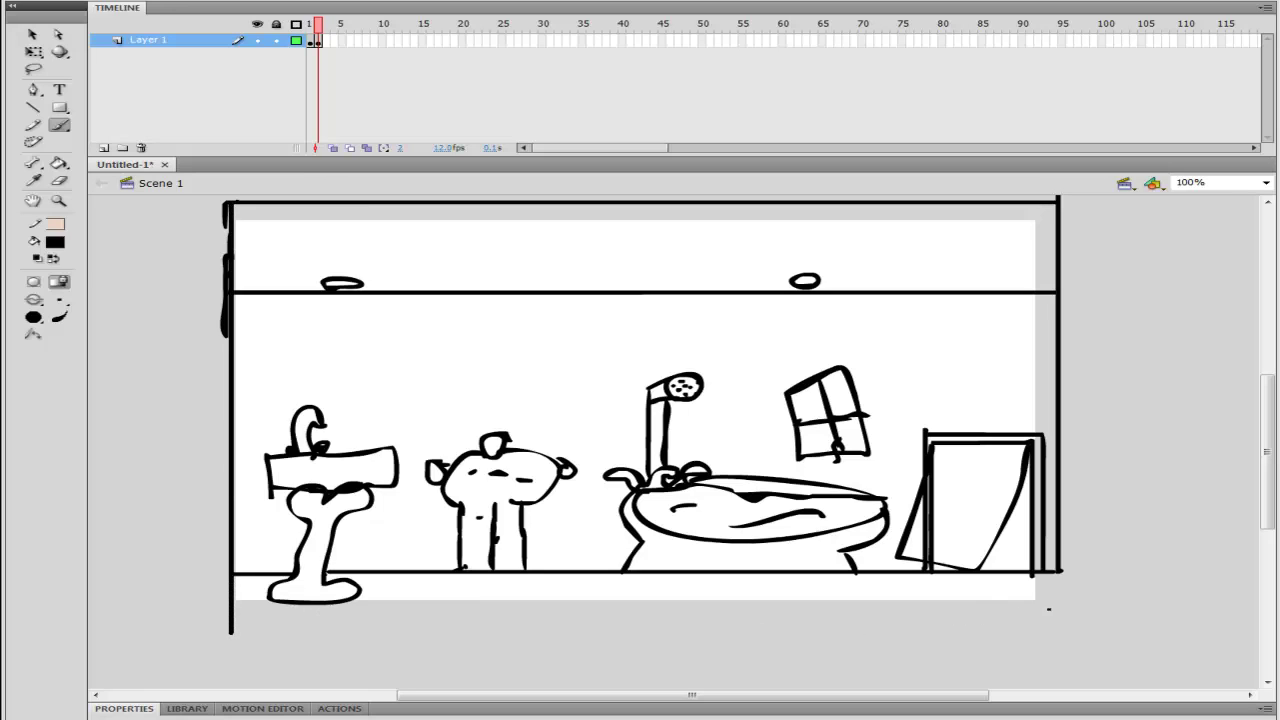
left_click_drag(1052, 609, 1056, 572)
key("space")
key("space")
mouse_move(651, 403)
left_mouse_down()
mouse_move(580, 403)
mouse_move(621, 376)
left_mouse_up()
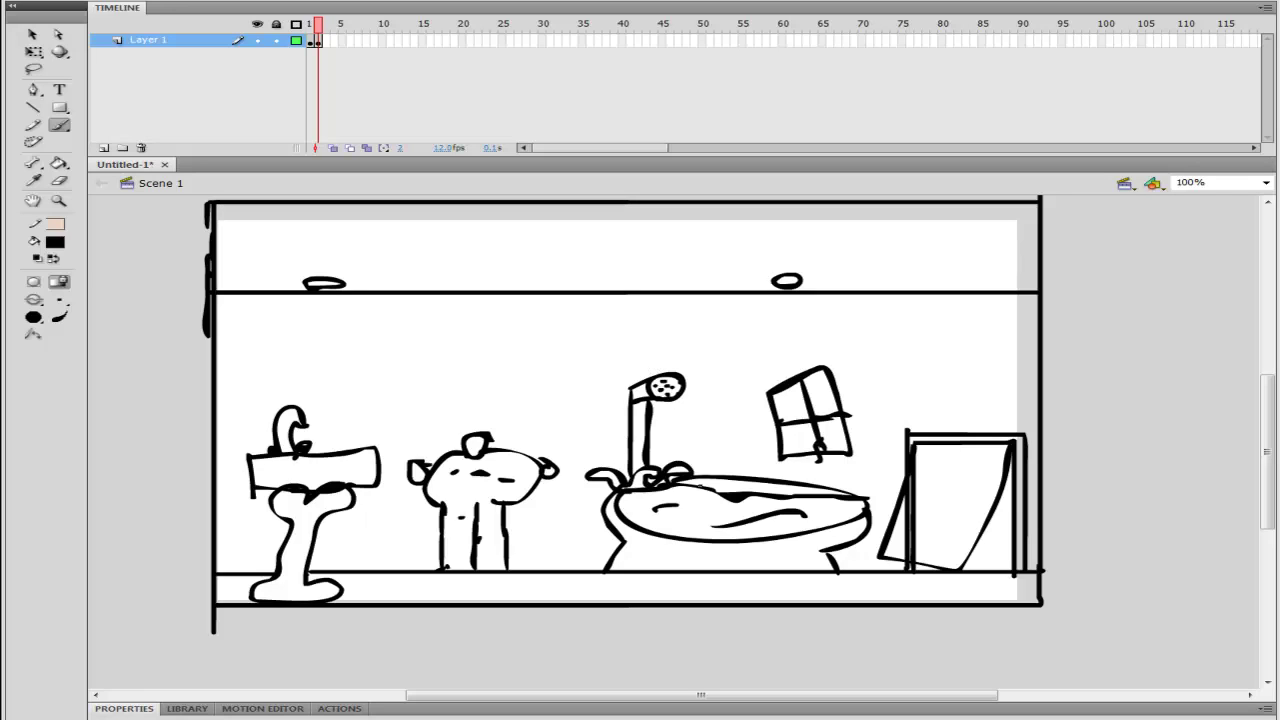
left_click(740, 455)
left_click(754, 456)
left_click(728, 452)
mouse_move(719, 440)
left_mouse_down()
mouse_move(715, 451)
mouse_move(772, 448)
left_mouse_up()
key("ctrl+z")
key("ctrl+z")
key("ctrl+z")
key("ctrl+z")
key("ctrl+z")
Brush a small cartoon animal face with eye, nose and mouth peeking out from behind the open door panel
left_click(59, 200)
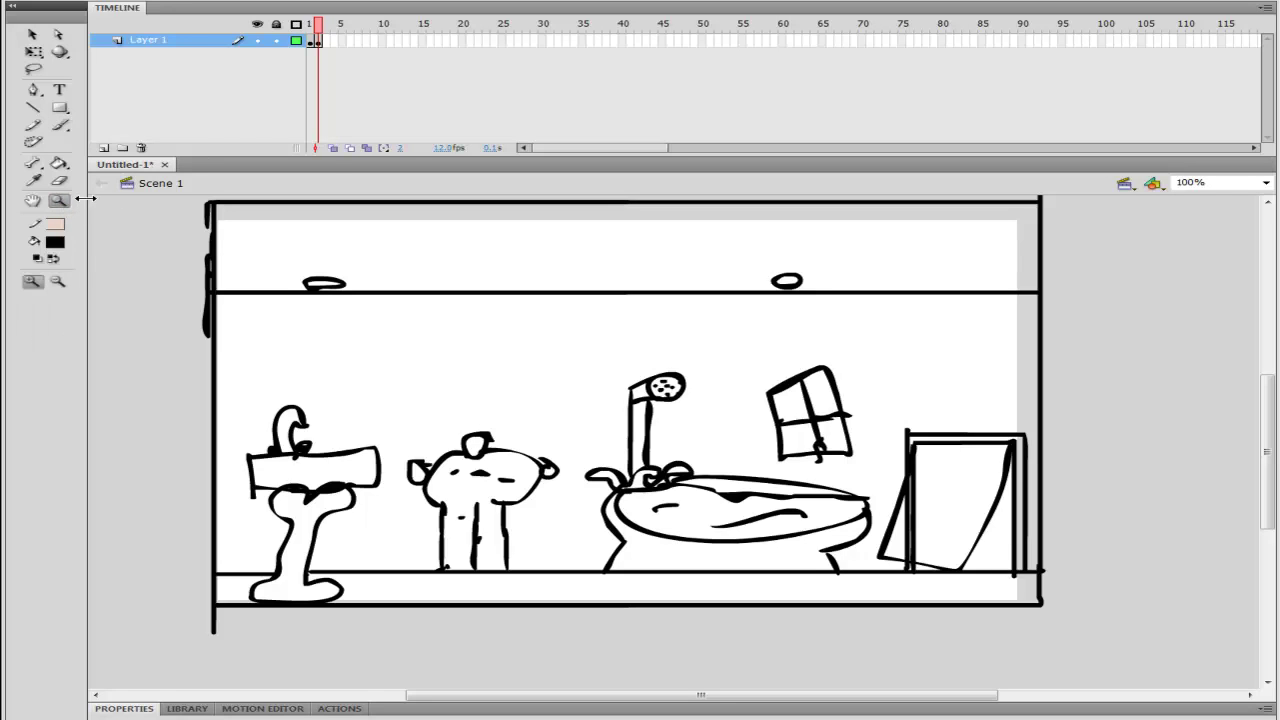
left_click_drag(918, 423, 1057, 607)
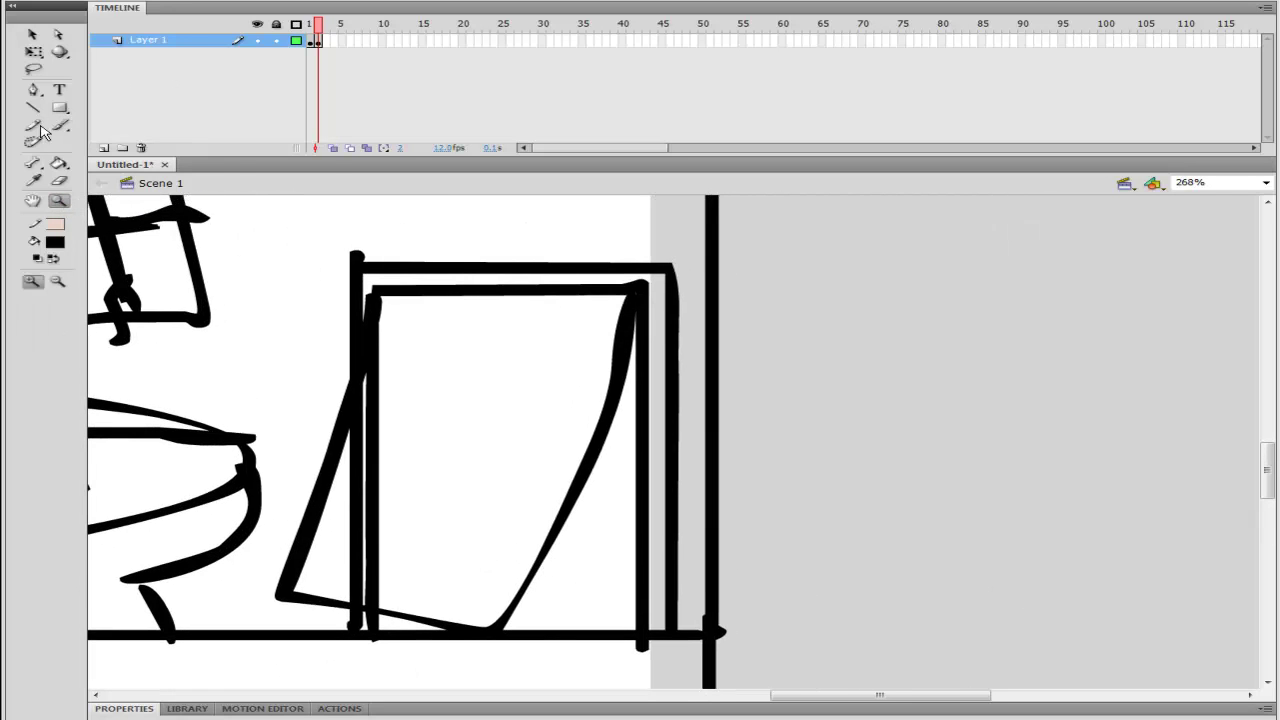
left_click(33, 125)
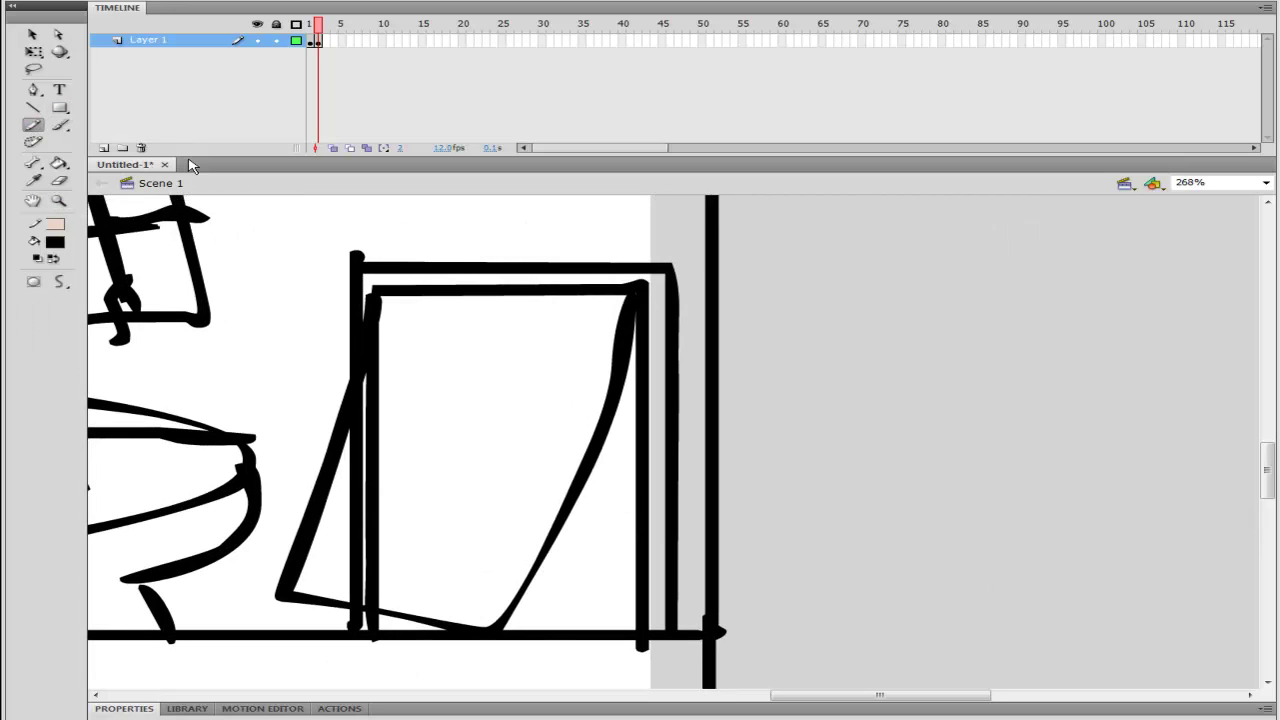
left_click(60, 125)
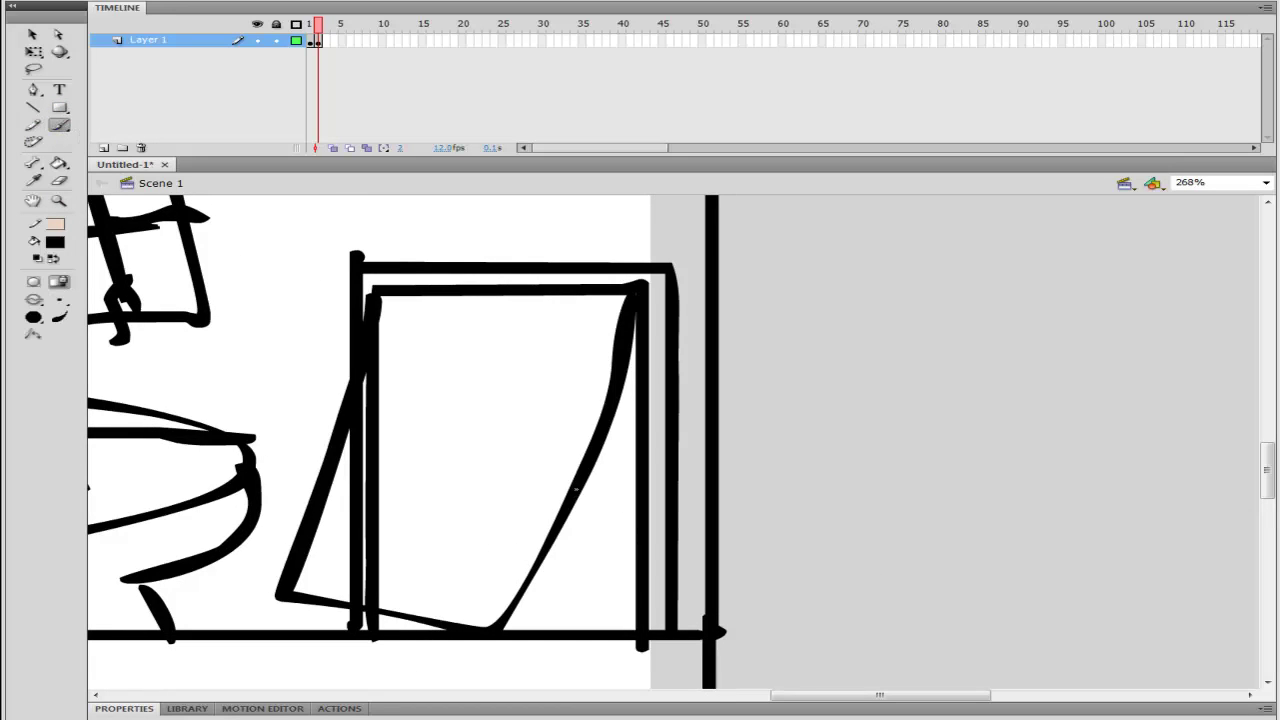
mouse_move(587, 468)
left_mouse_down()
mouse_move(614, 483)
mouse_move(636, 475)
mouse_move(614, 483)
left_mouse_up()
mouse_move(561, 530)
left_mouse_down()
mouse_move(560, 549)
mouse_move(572, 537)
left_mouse_up()
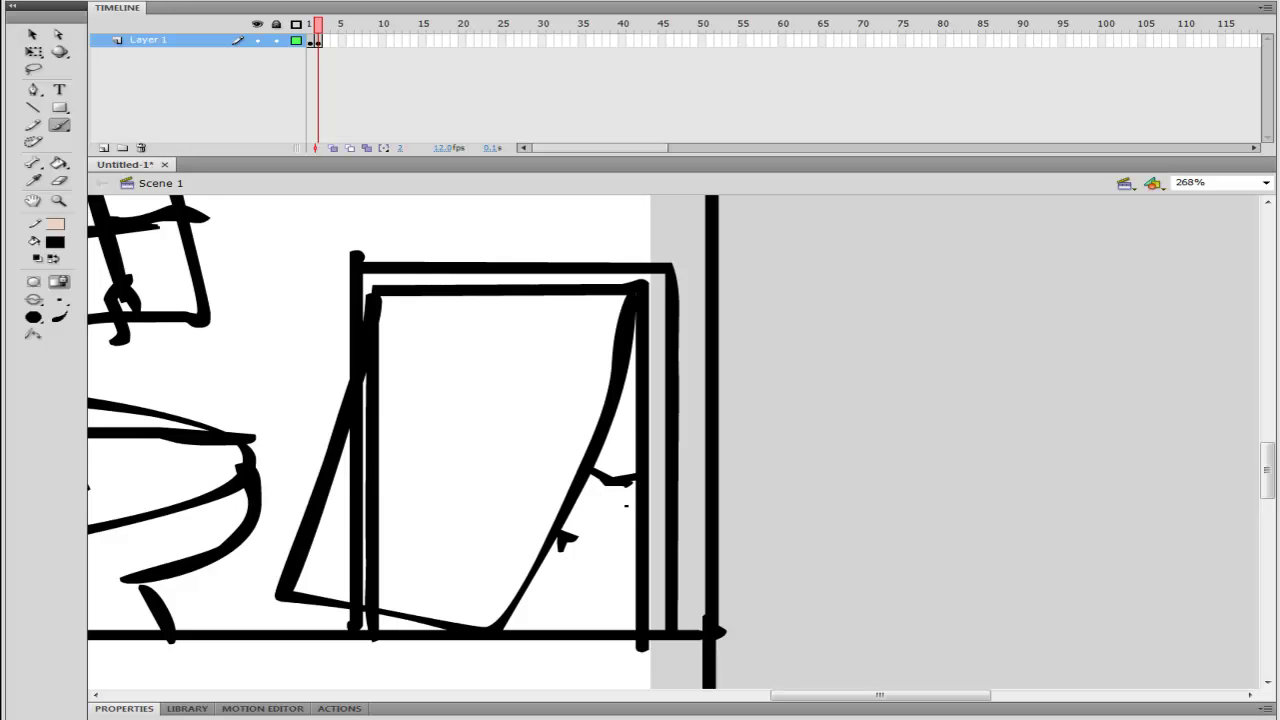
mouse_move(625, 506)
left_mouse_down()
mouse_move(634, 494)
mouse_move(609, 511)
left_mouse_up()
mouse_move(565, 553)
left_mouse_down()
mouse_move(620, 505)
mouse_move(594, 510)
mouse_move(587, 486)
mouse_move(574, 492)
mouse_move(584, 484)
mouse_move(562, 539)
mouse_move(596, 500)
left_mouse_up()
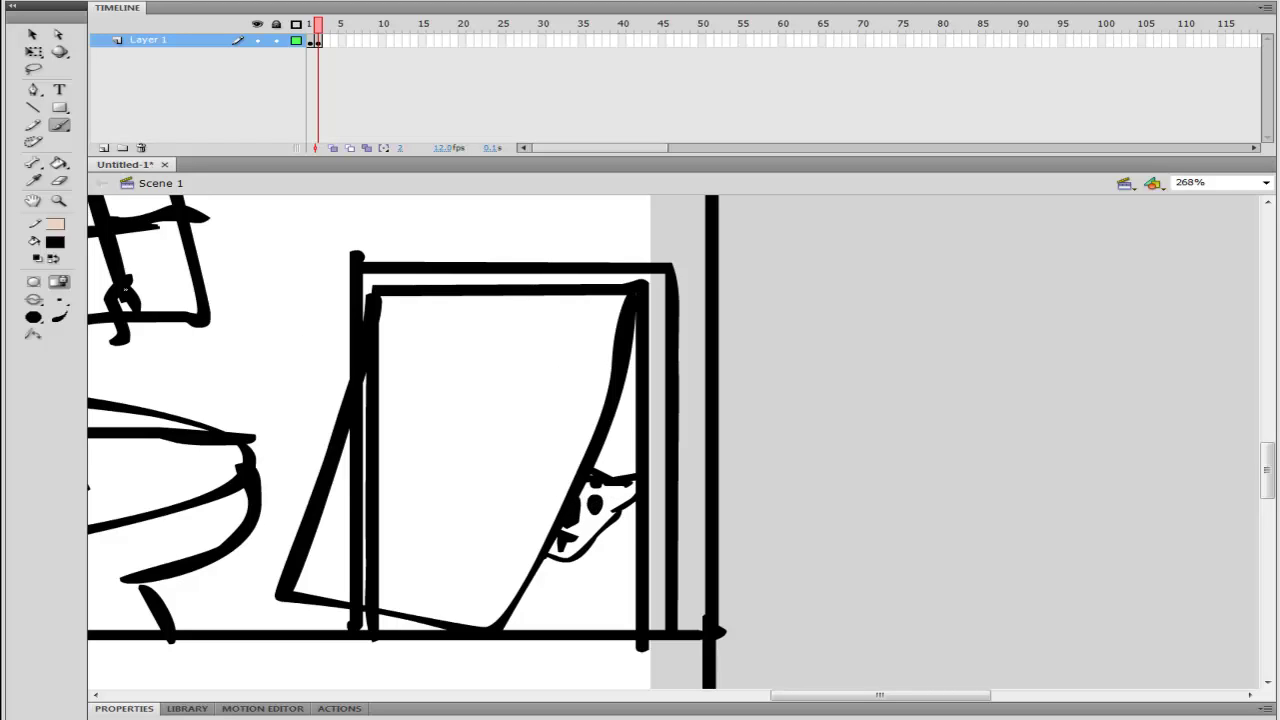
Add a tiny white (#FFFFFF) highlight to the animal's black eye
left_click(56, 243)
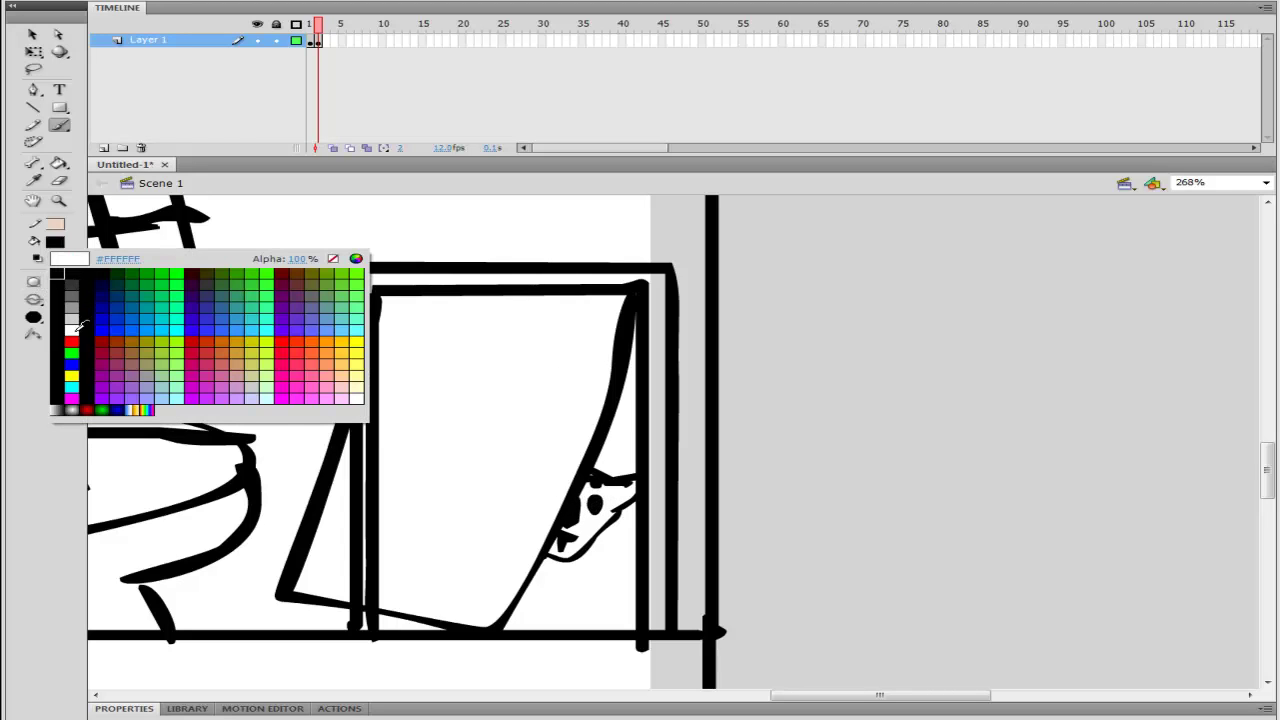
left_click(78, 330)
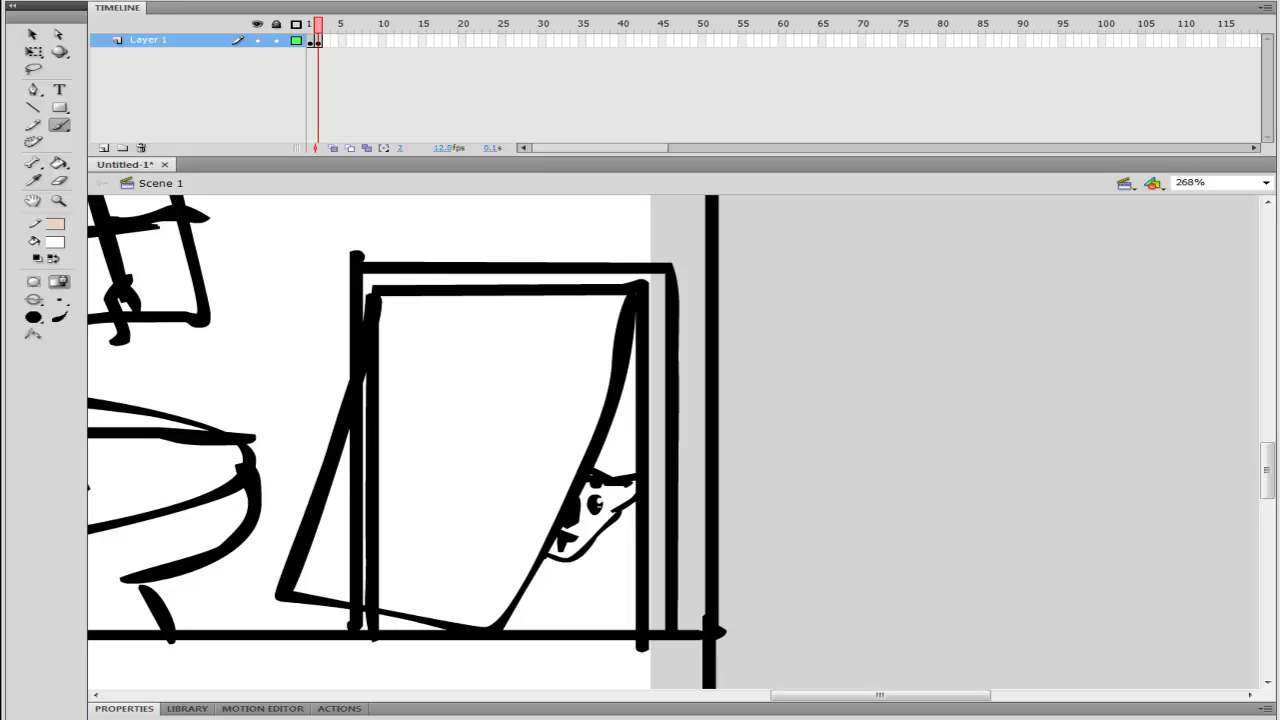
left_click(598, 502)
key("ctrl+z")
Restore the black brush fill and draw a small pointed mark beneath the animal's cheek
left_click(60, 237)
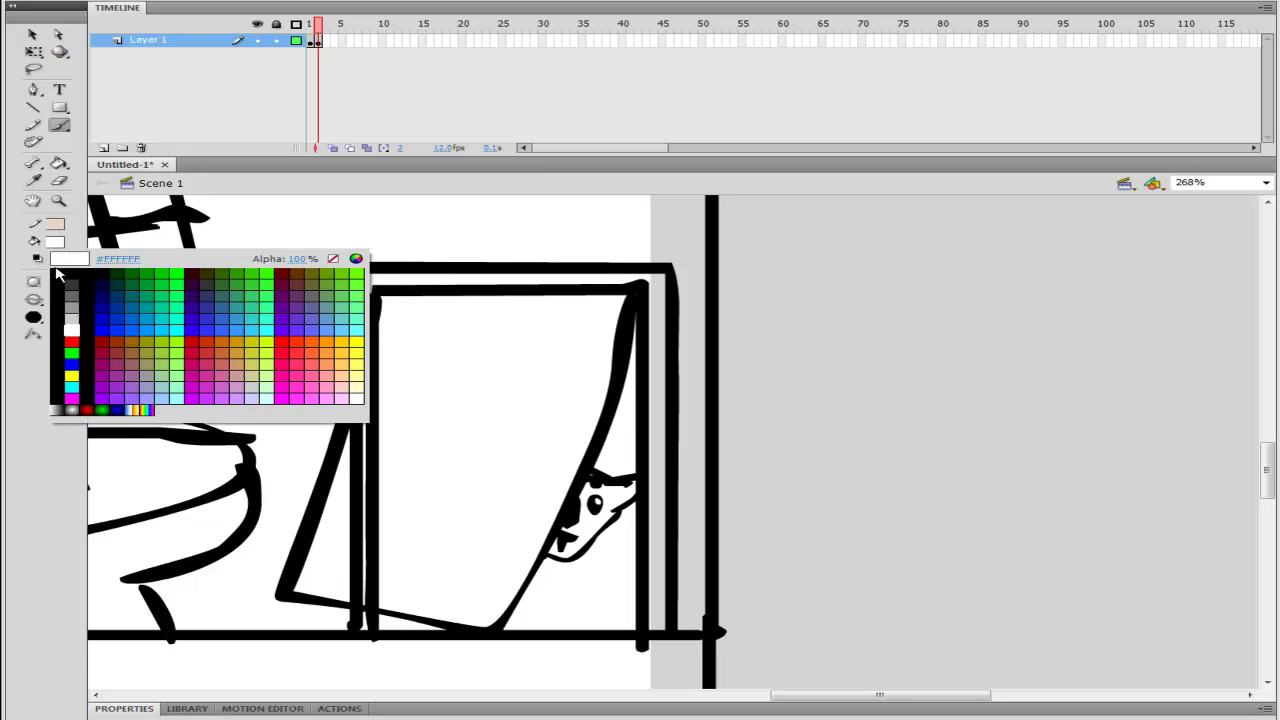
left_click(56, 275)
left_click(55, 242)
left_click(60, 268)
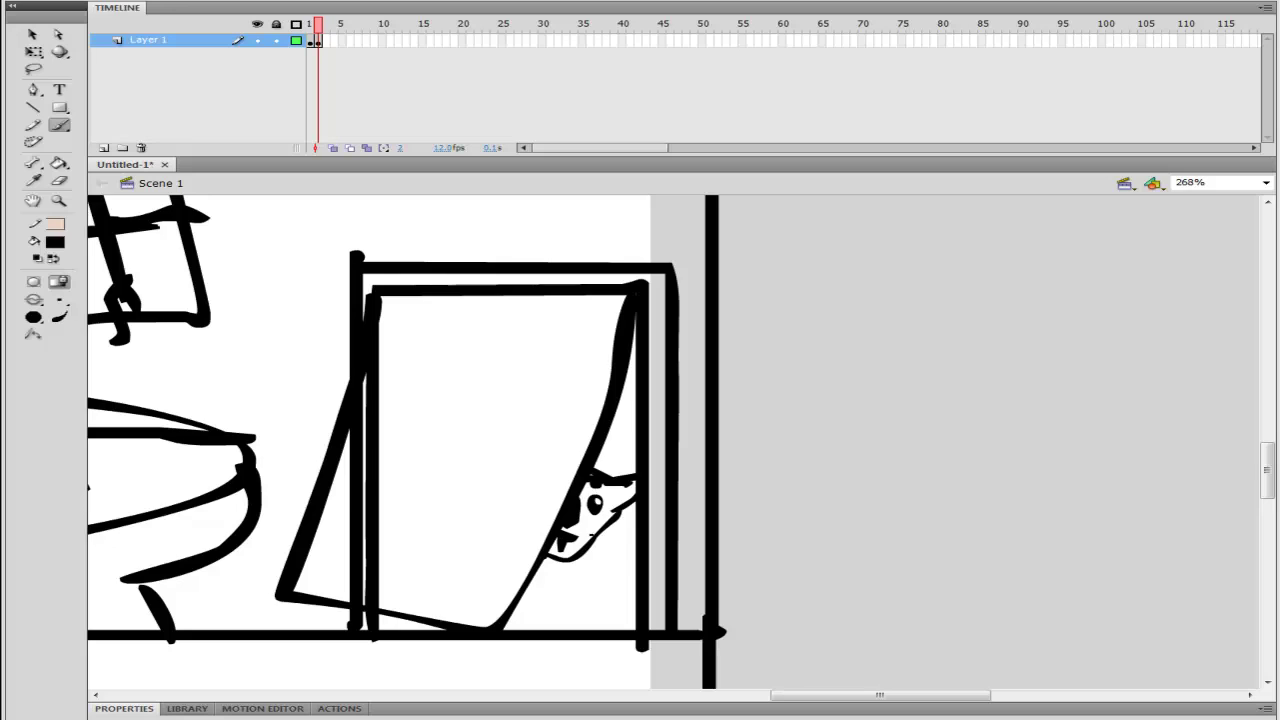
mouse_move(602, 530)
left_mouse_down()
mouse_move(597, 556)
mouse_move(613, 533)
left_mouse_up()
left_click_drag(583, 614, 614, 623)
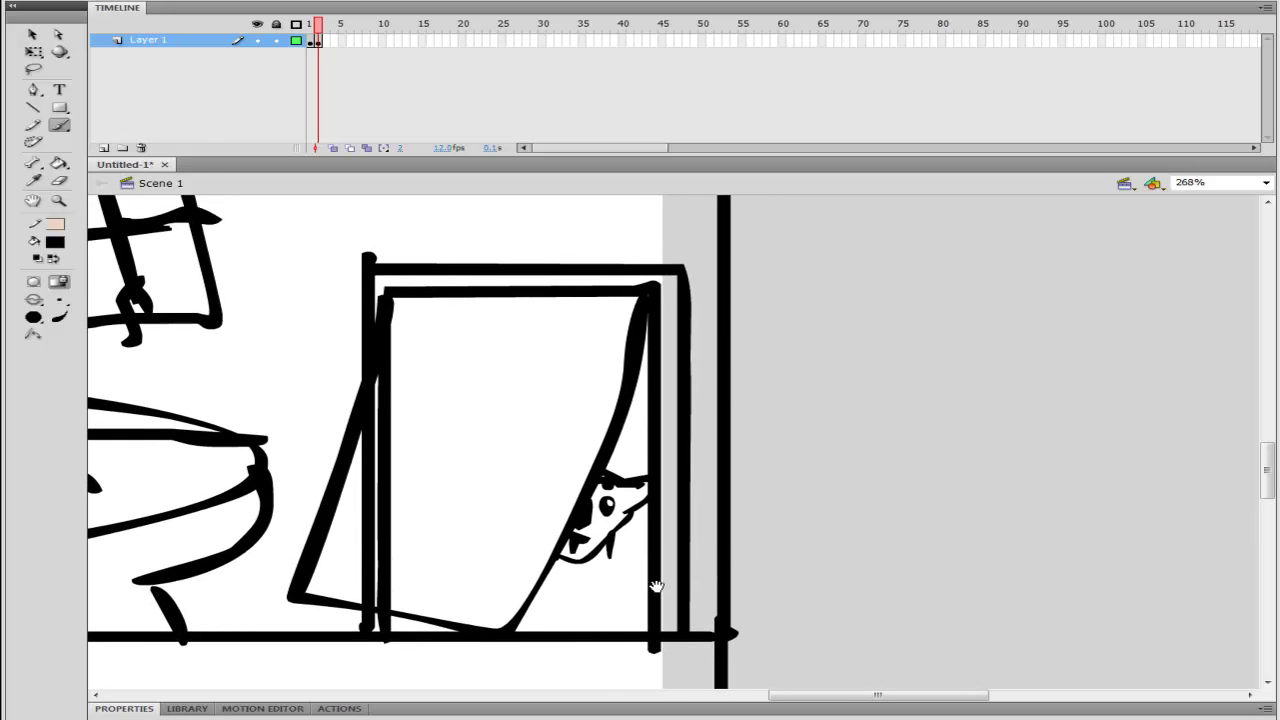
left_click_drag(917, 421, 943, 437)
mouse_move(904, 384)
left_mouse_down()
mouse_move(902, 470)
mouse_move(1030, 342)
mouse_move(1058, 368)
left_mouse_up()
left_click_drag(1008, 418, 1072, 378)
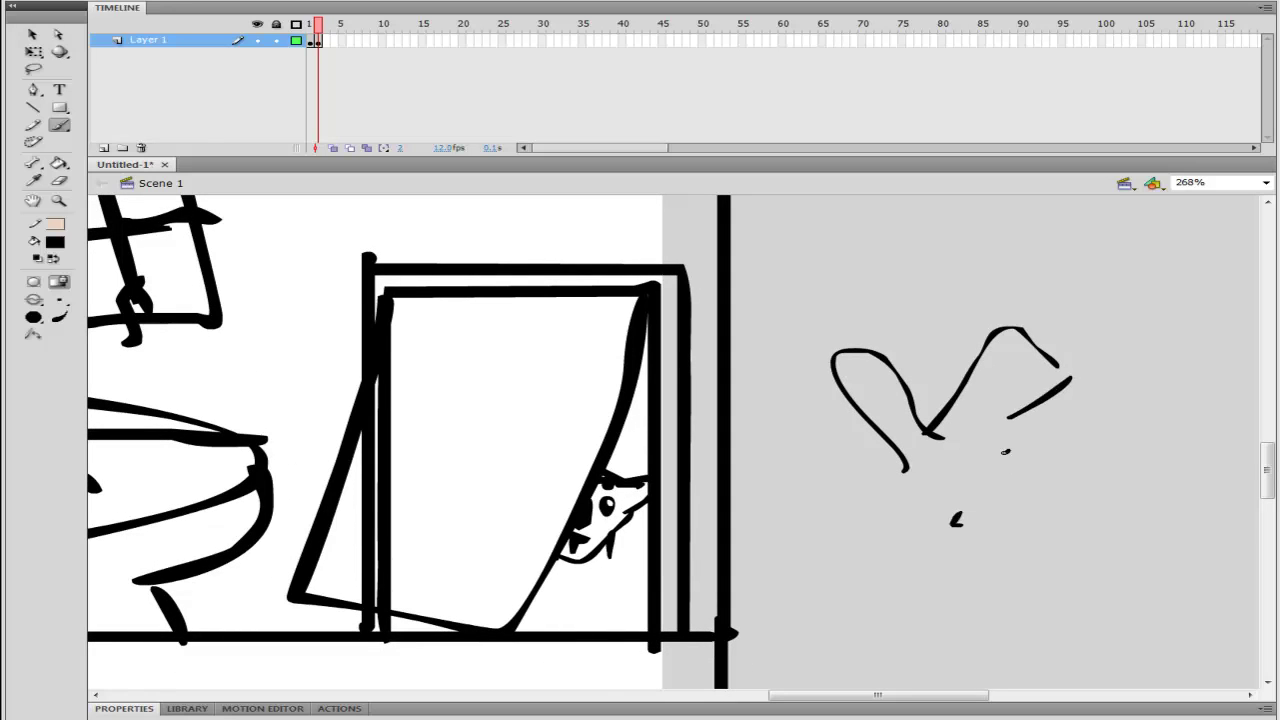
left_click_drag(983, 470, 1048, 446)
left_click_drag(895, 540, 913, 533)
key("ctrl+z")
key("ctrl+z")
key("ctrl+z")
key("ctrl+z")
key("ctrl+z")
key("ctrl+z")
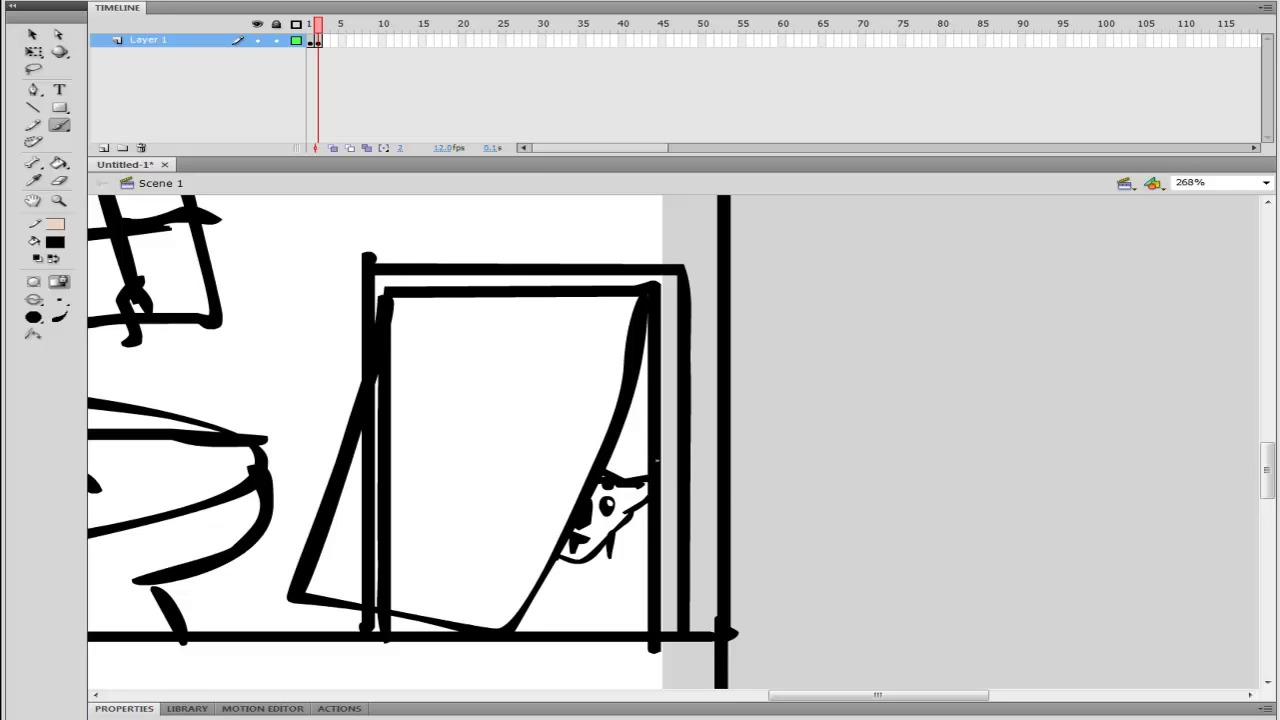
key("ctrl+z")
key("ctrl+z")
Draw the animal's ear, curved chest and straight front leg down to the floor line, undoing the uneven strokes
left_click_drag(627, 491, 656, 486)
left_click_drag(578, 580, 596, 530)
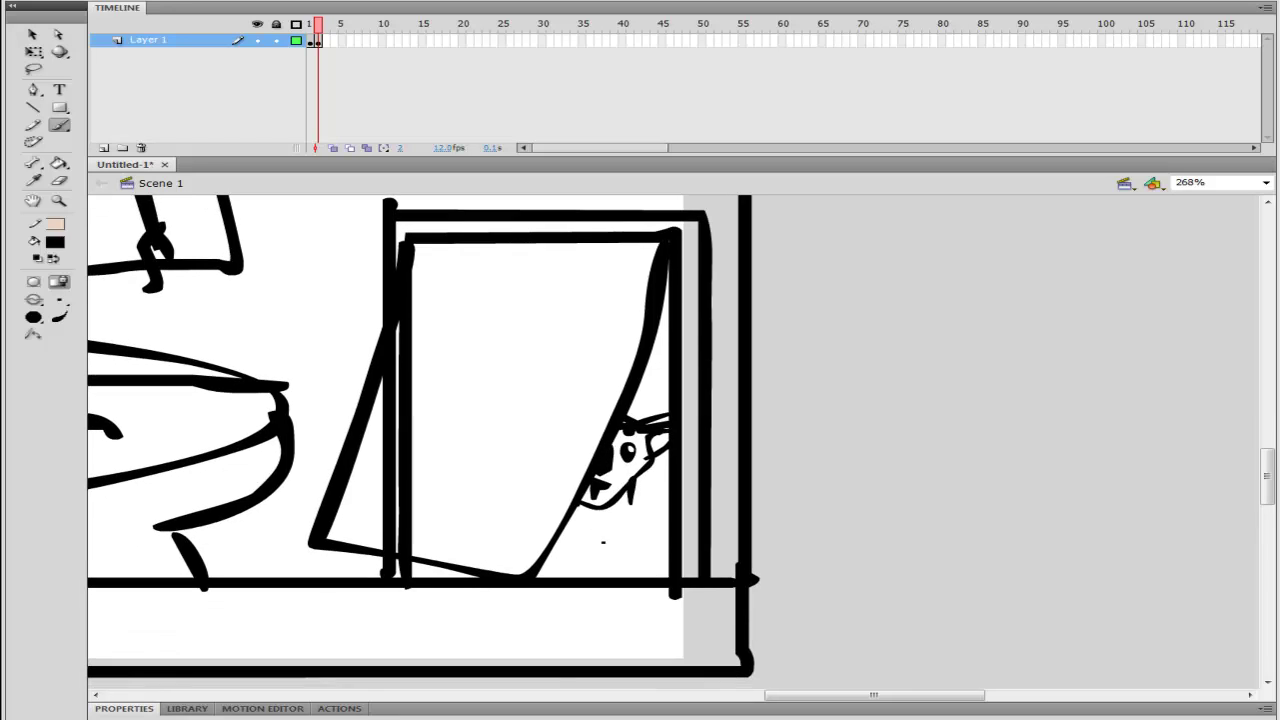
key("ctrl+z")
left_click_drag(630, 529, 601, 582)
key("ctrl+z")
left_click_drag(606, 526, 603, 574)
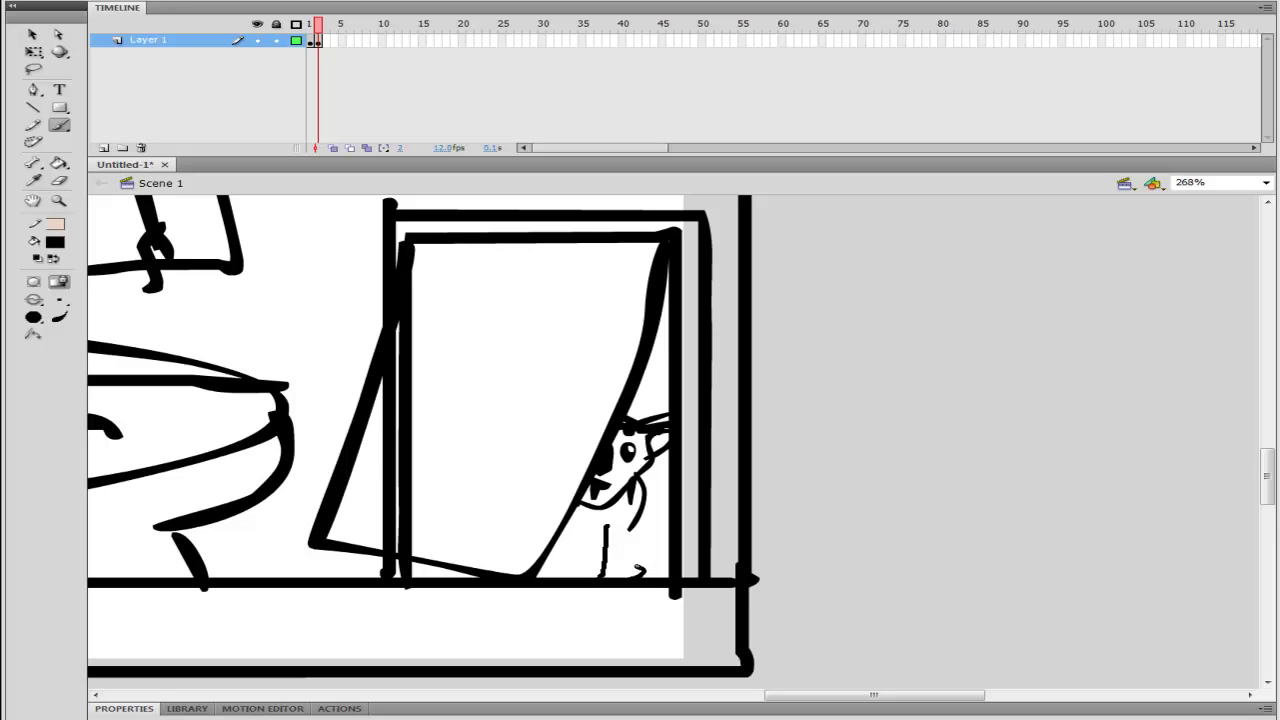
key("ctrl+z")
key("ctrl+z")
mouse_move(604, 522)
left_mouse_down()
mouse_move(603, 578)
mouse_move(641, 572)
mouse_move(643, 525)
mouse_move(634, 578)
left_mouse_up()
key("ctrl+z")
key("ctrl+z")
left_click_drag(609, 534, 609, 531)
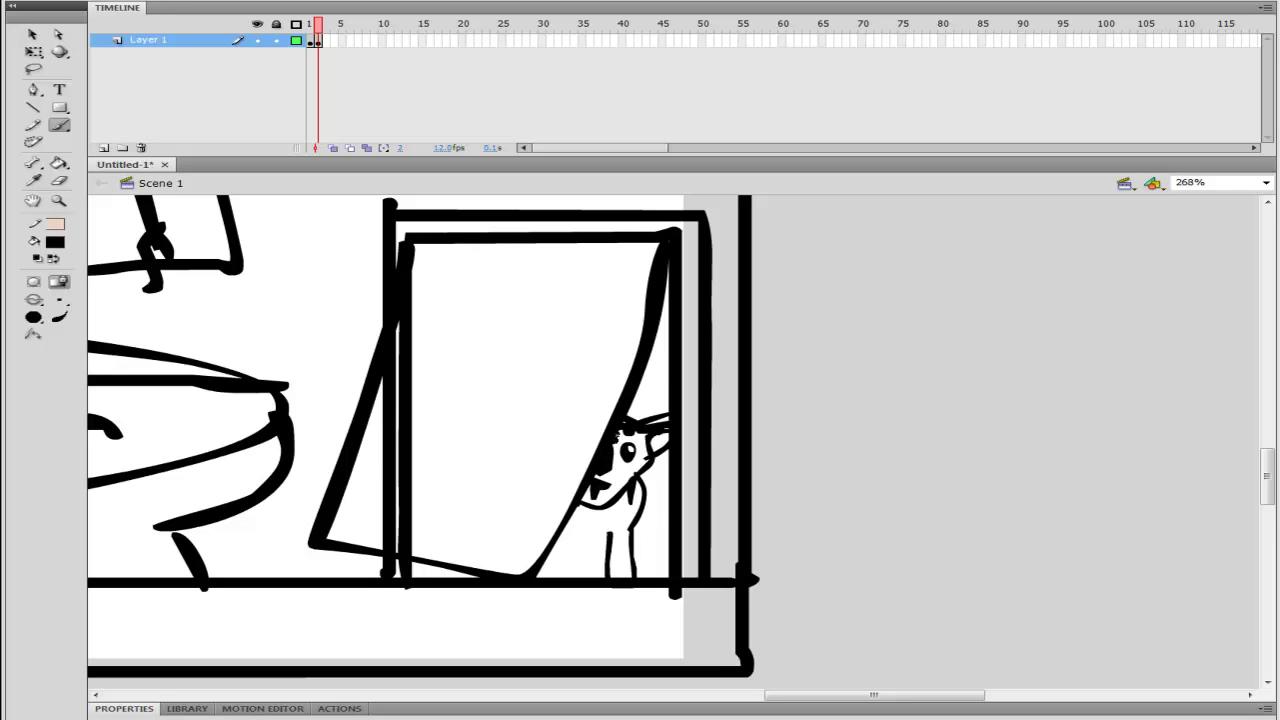
Add the remaining leg, the belly line and a small curled tail to the animal behind the door
left_click_drag(624, 437, 622, 442)
key("ctrl+z")
mouse_move(558, 536)
left_mouse_down()
mouse_move(547, 577)
mouse_move(577, 540)
mouse_move(548, 577)
left_mouse_up()
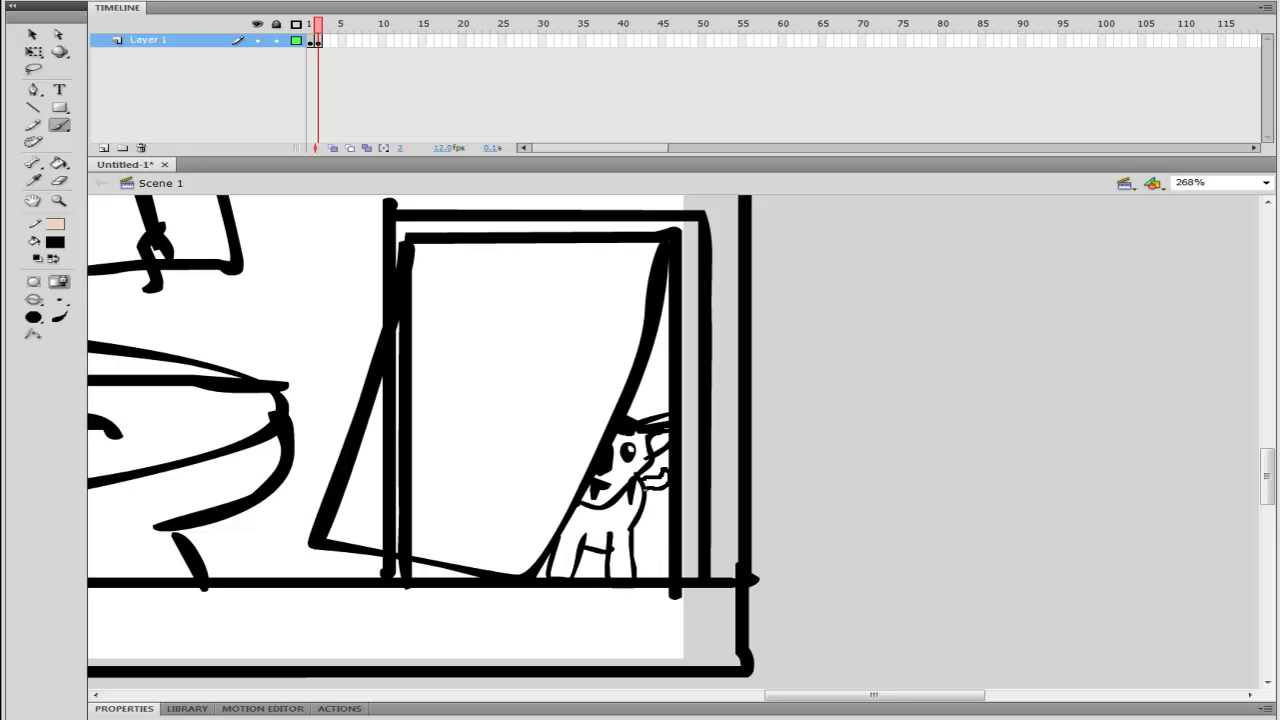
mouse_move(664, 476)
left_mouse_down()
mouse_move(646, 488)
mouse_move(643, 576)
mouse_move(599, 544)
mouse_move(644, 515)
mouse_move(700, 579)
left_mouse_up()
Fill the bathroom's back wall with purple #993366 using the Paint Bucket
left_click(1266, 183)
left_click(1237, 208)
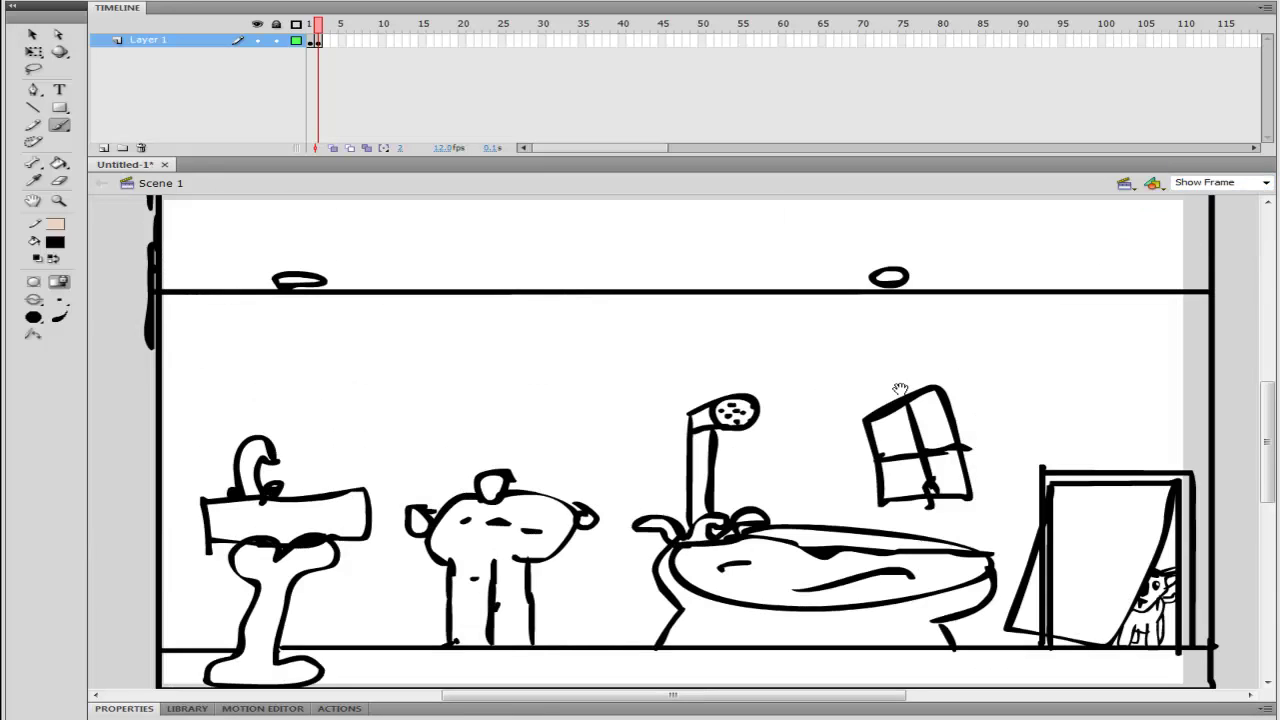
left_click_drag(880, 391, 876, 437)
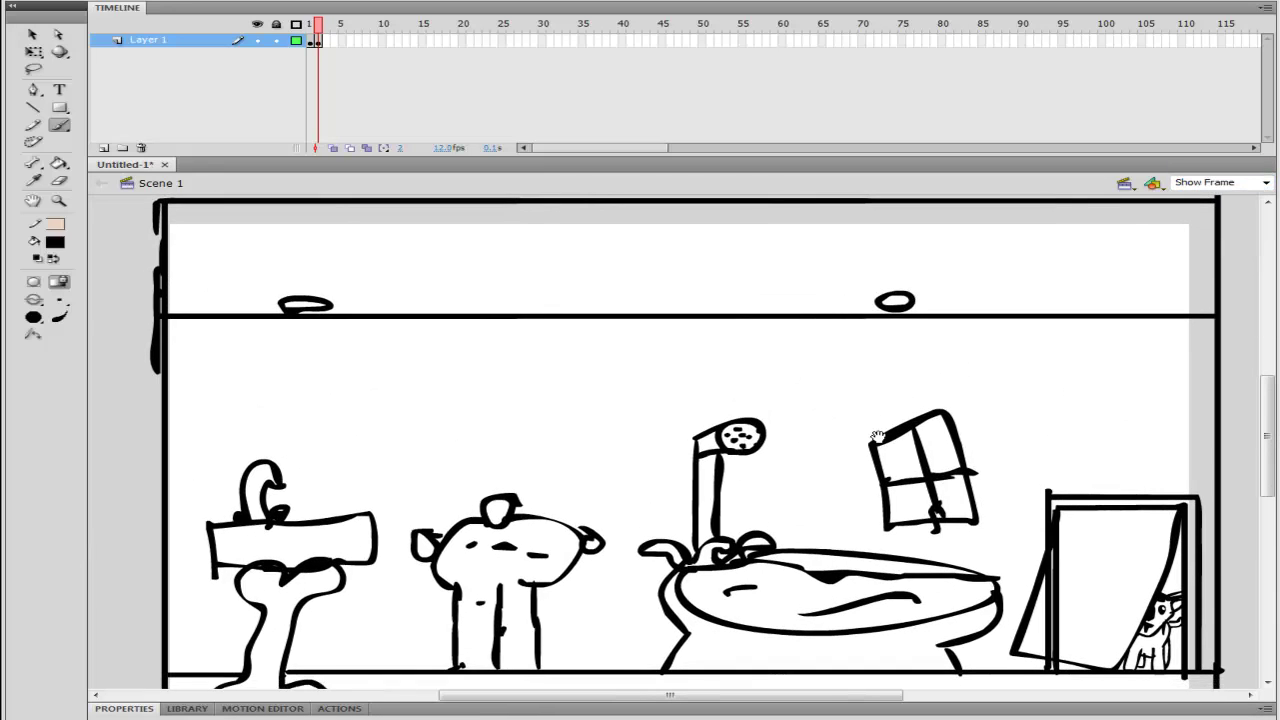
left_click(55, 243)
left_click(175, 302)
left_click(58, 165)
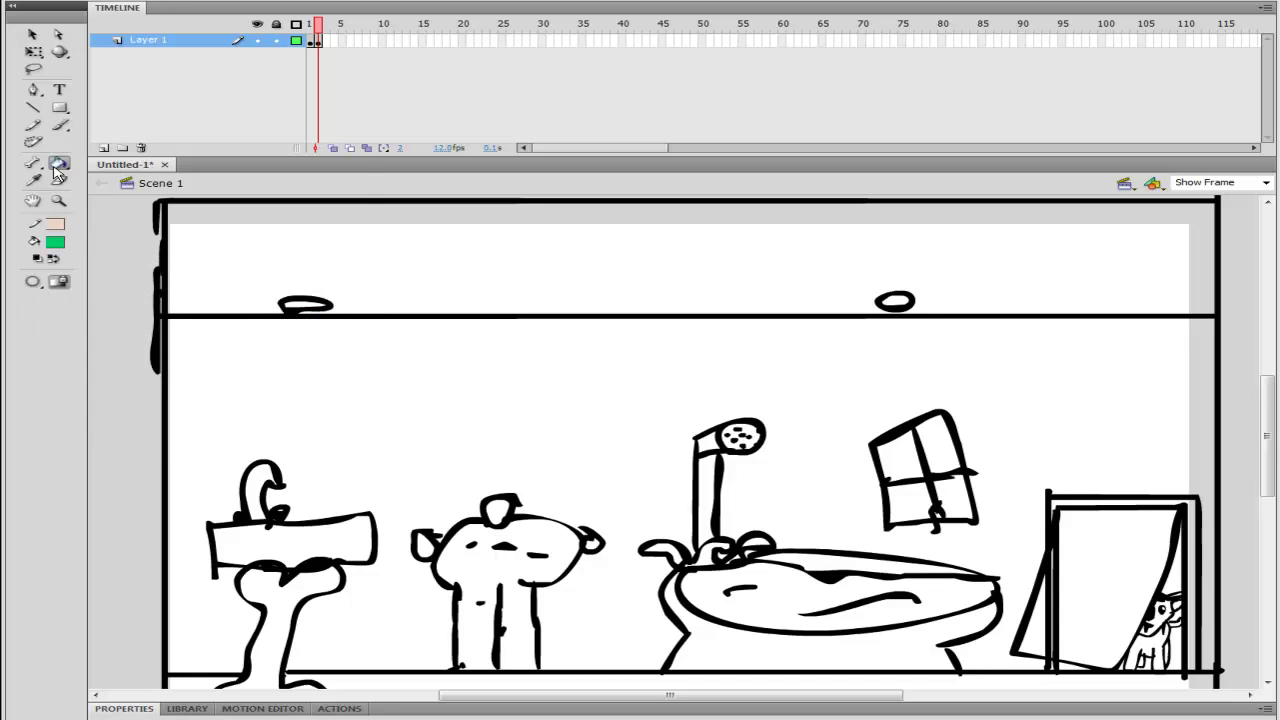
left_click(55, 242)
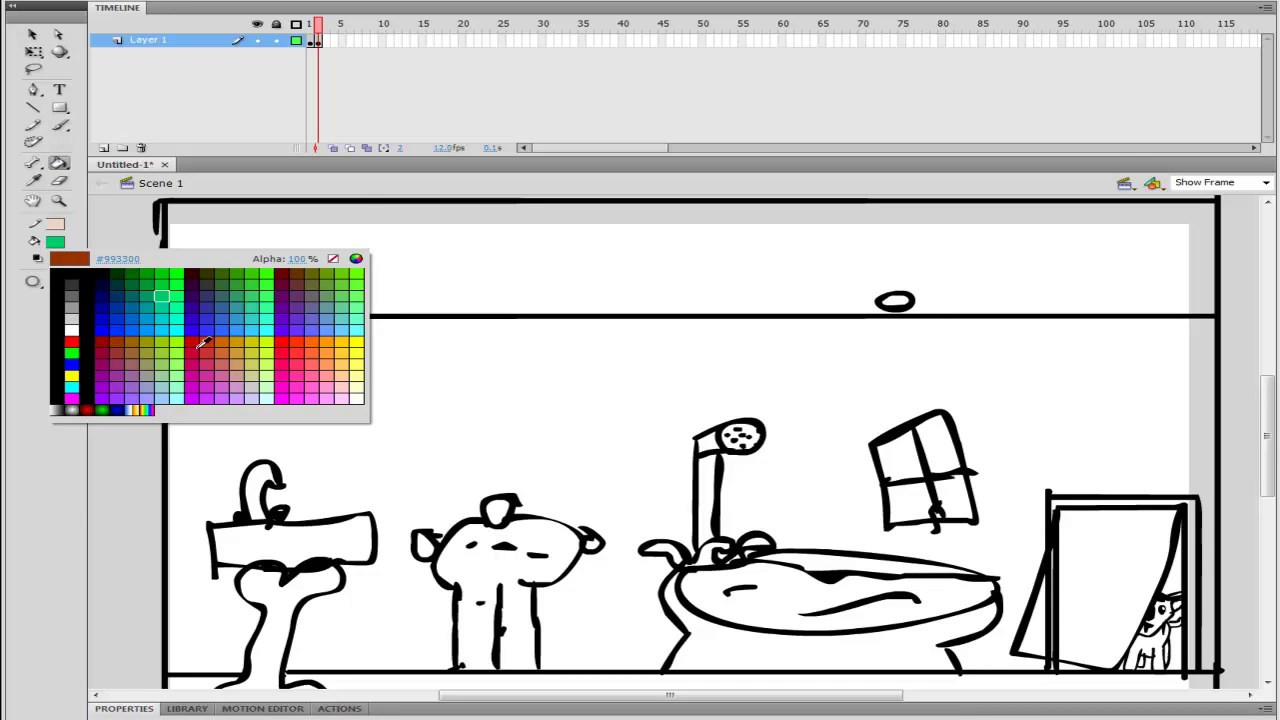
left_click(108, 354)
left_click(395, 372)
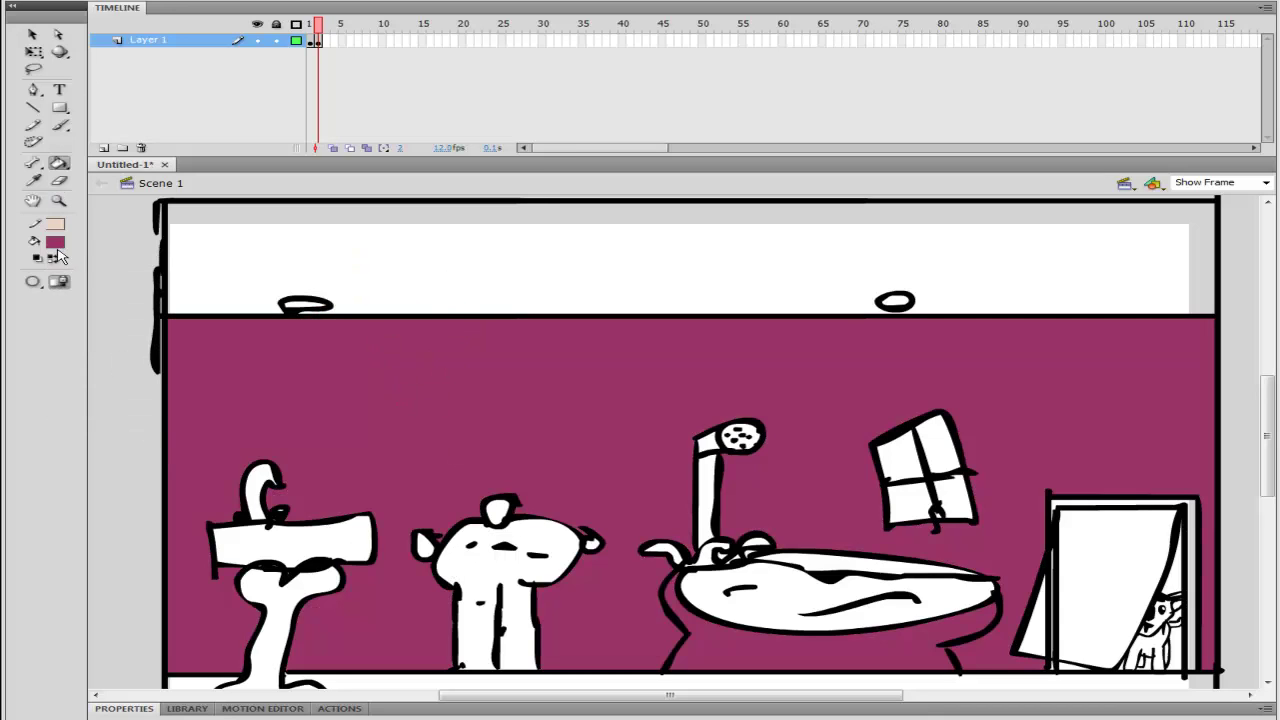
Fill the sink's basin, pedestal and faucet with blue #003299
left_click(60, 243)
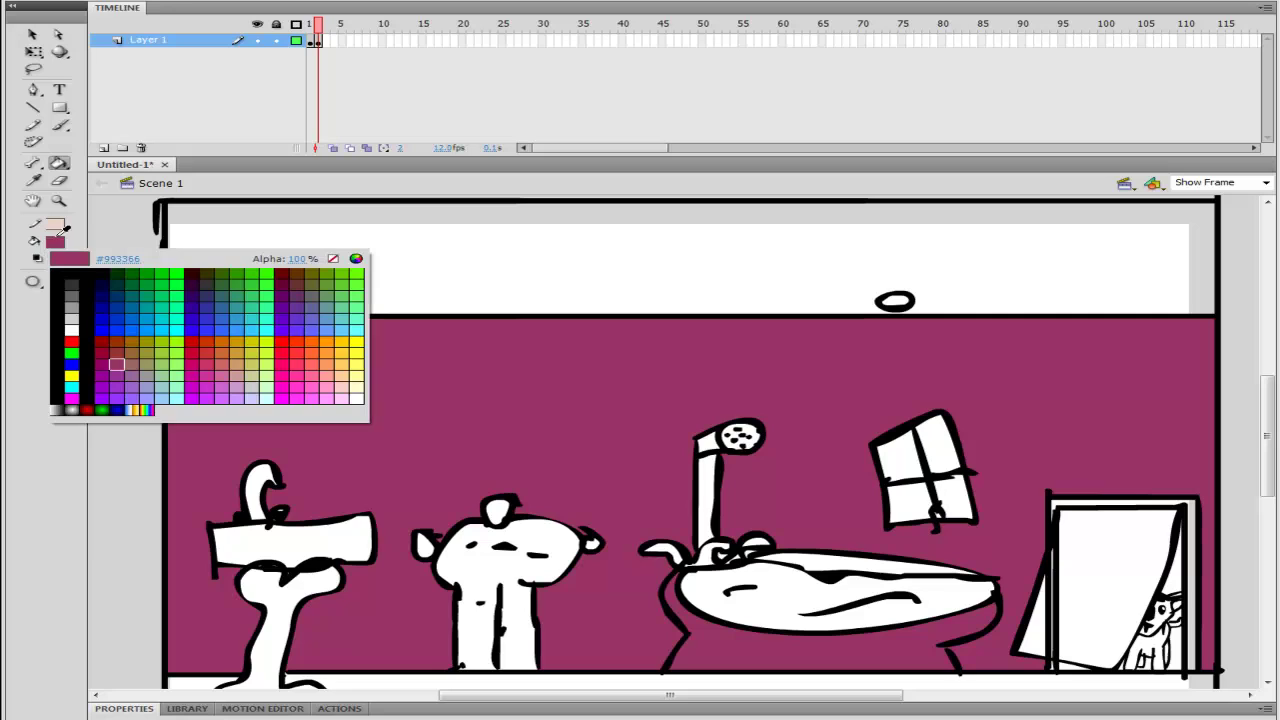
left_click(117, 300)
left_click(314, 528)
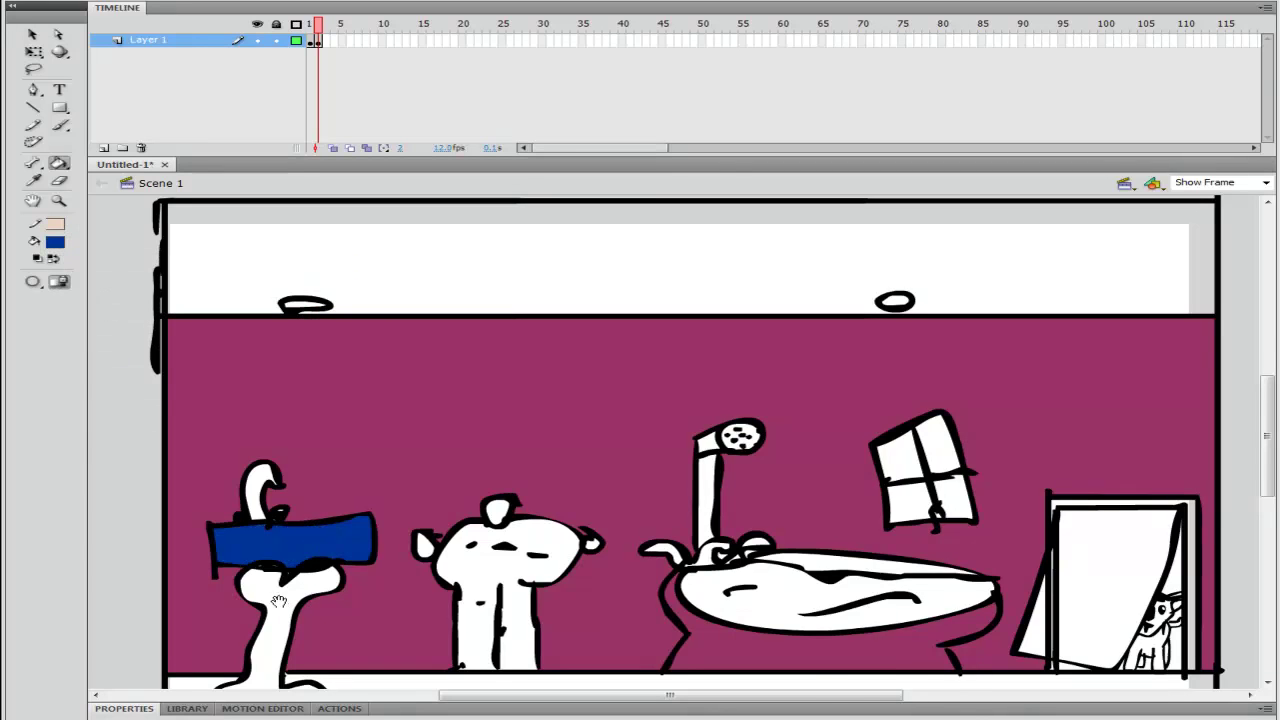
left_click(250, 575)
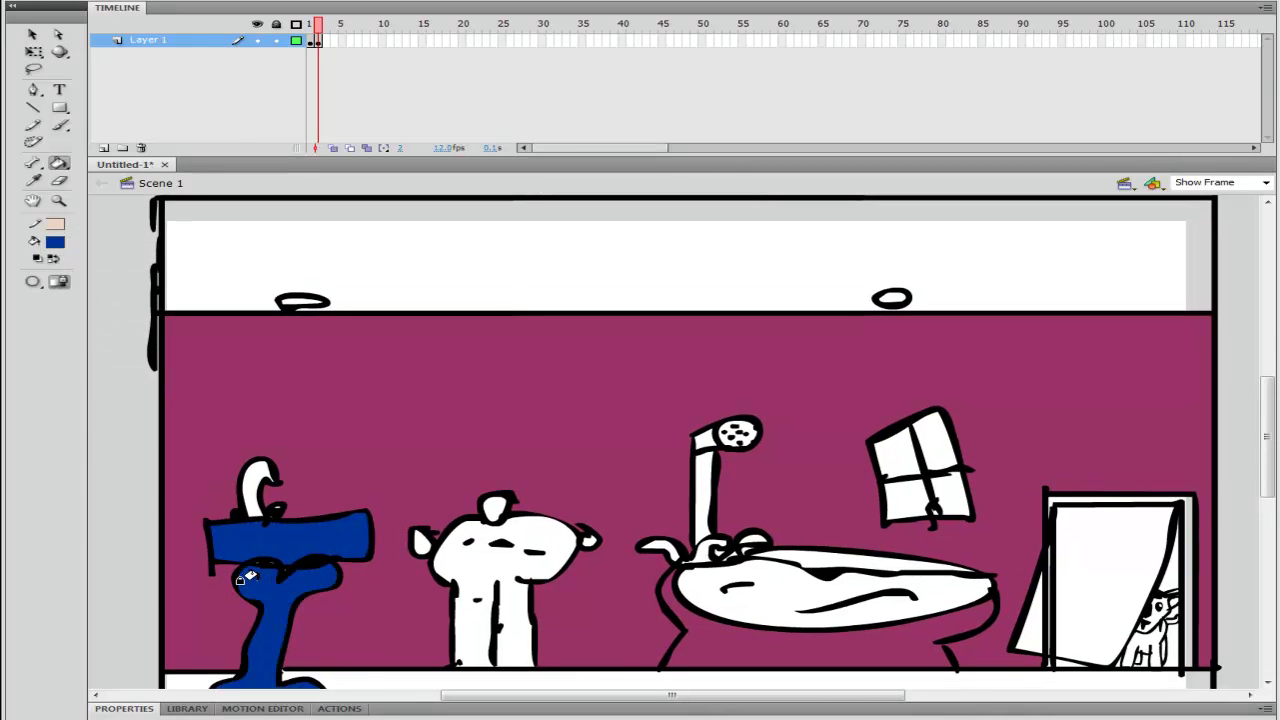
left_click(236, 476)
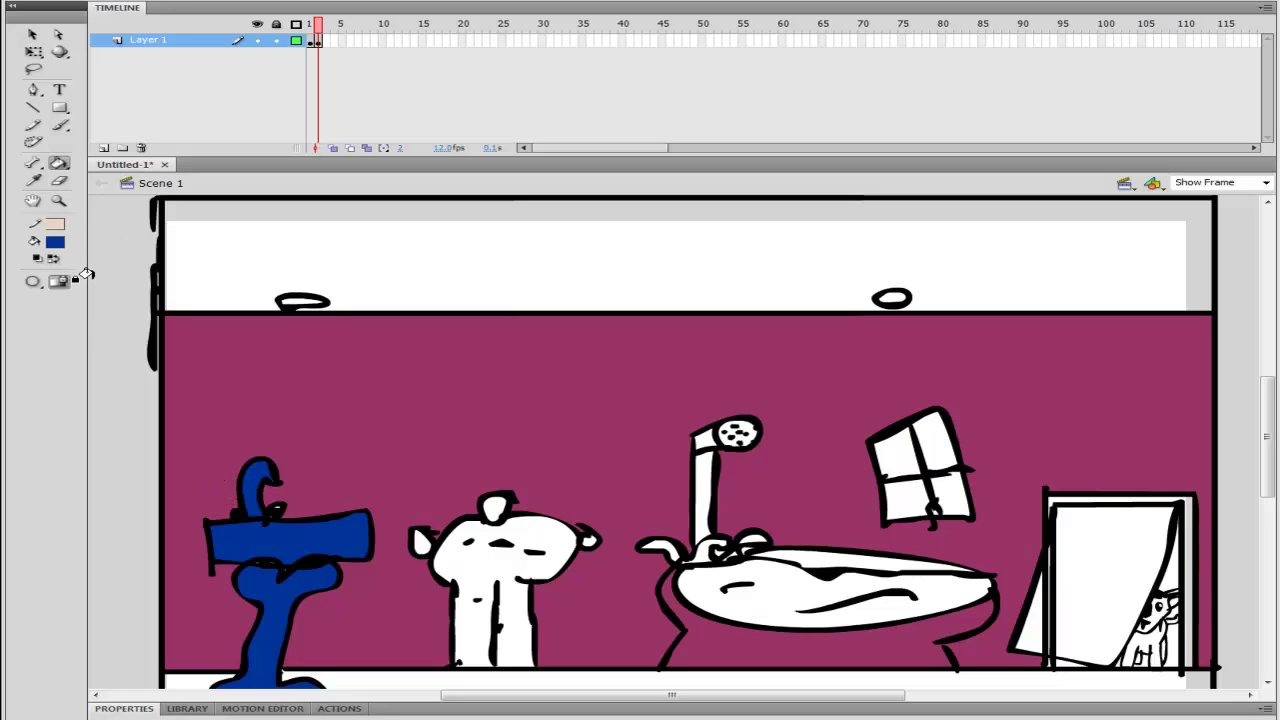
Choose a dark grey fill and set the Paint Bucket gap option to Close Large Gaps
left_click(57, 243)
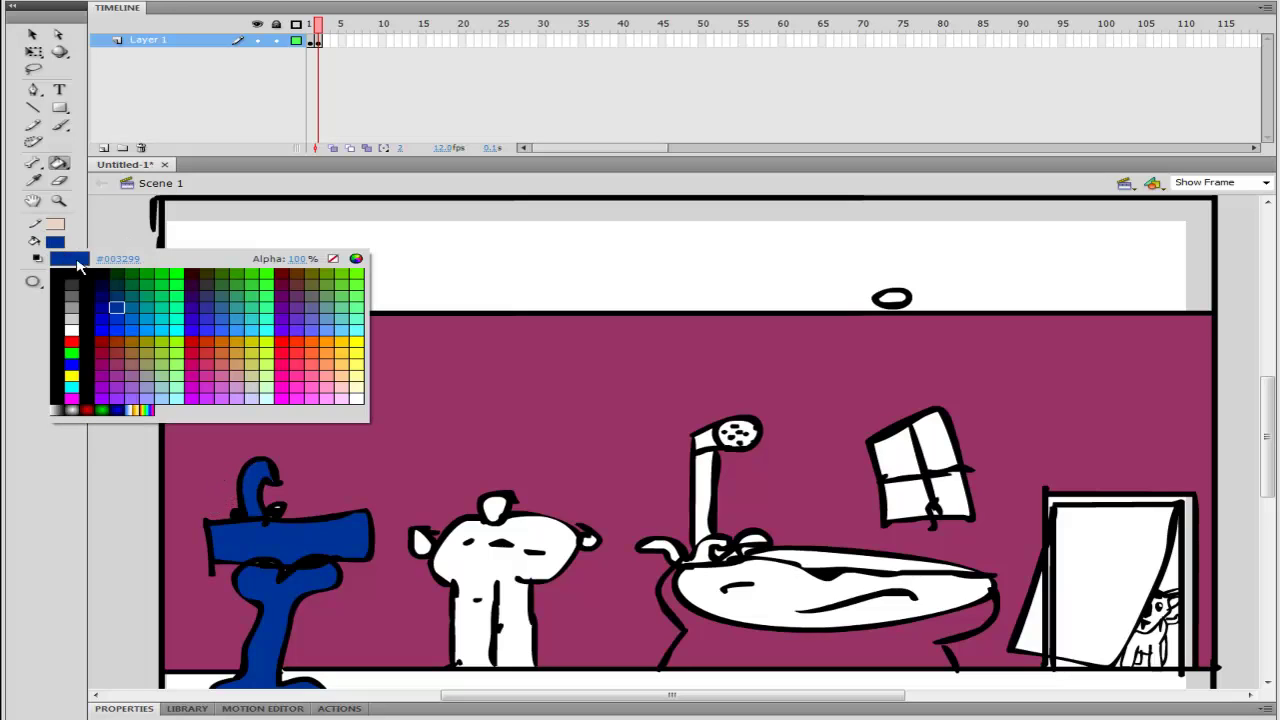
left_click(71, 280)
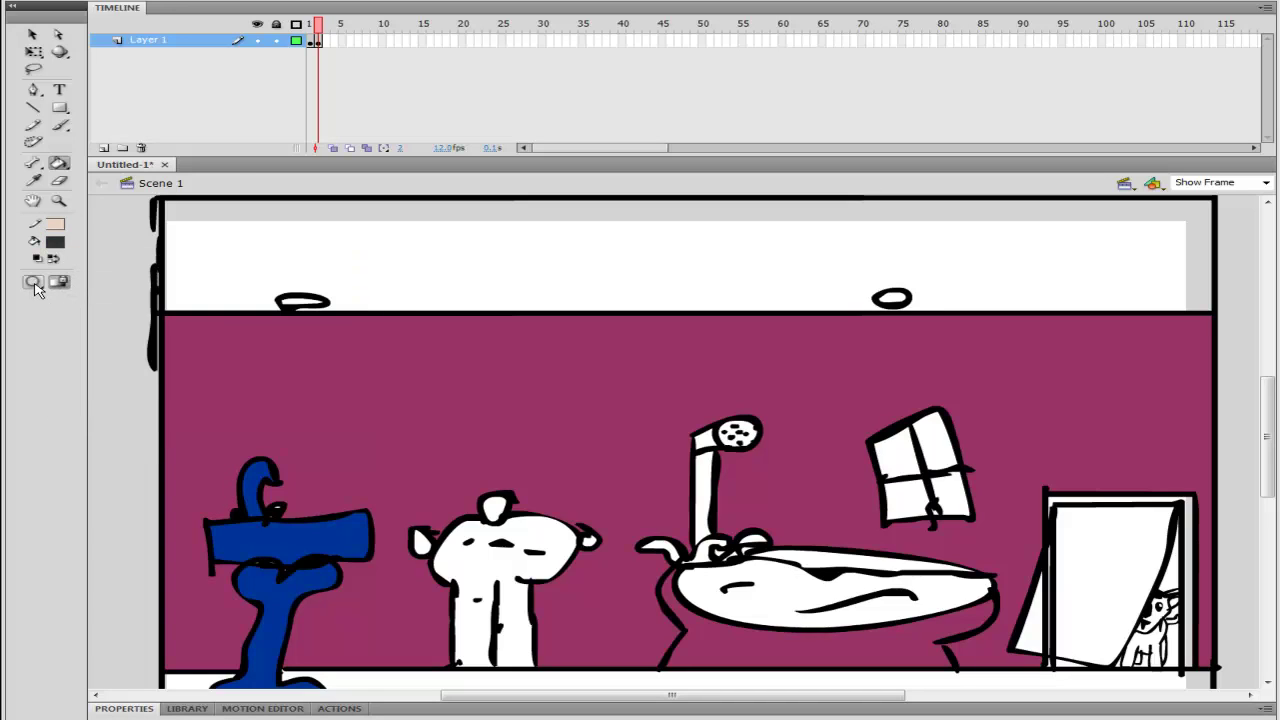
left_click(34, 284)
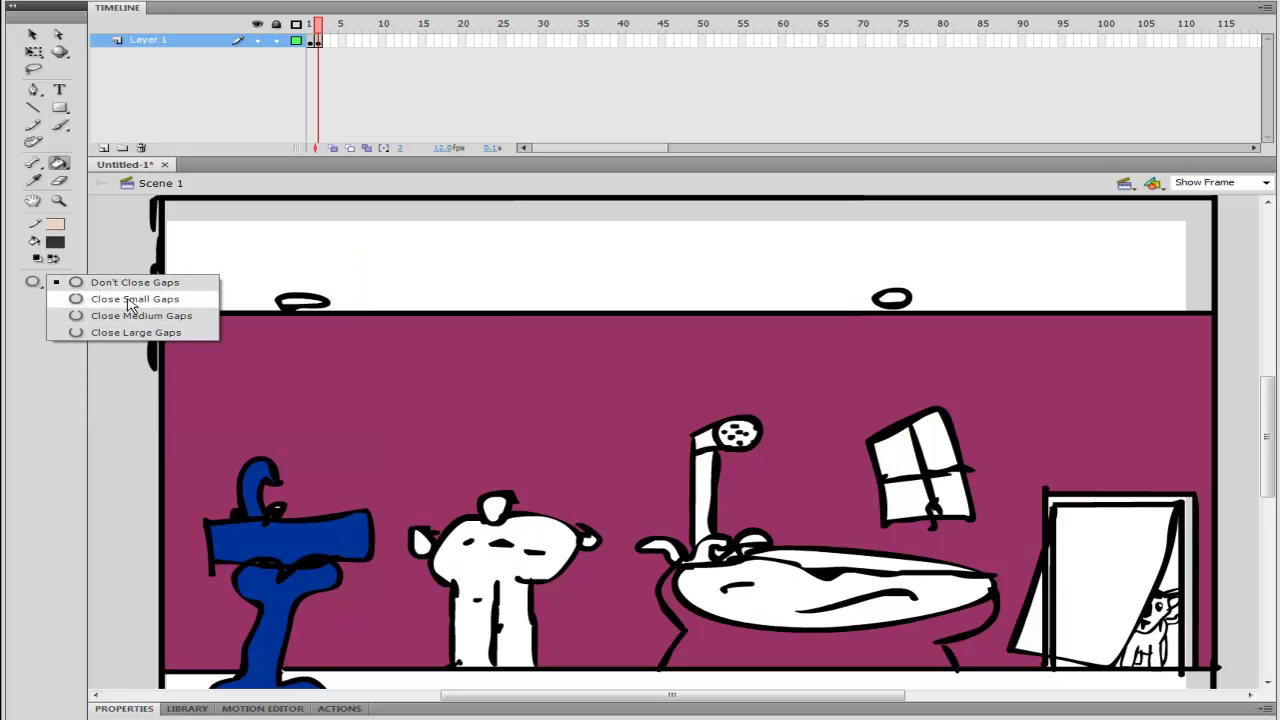
left_click(135, 332)
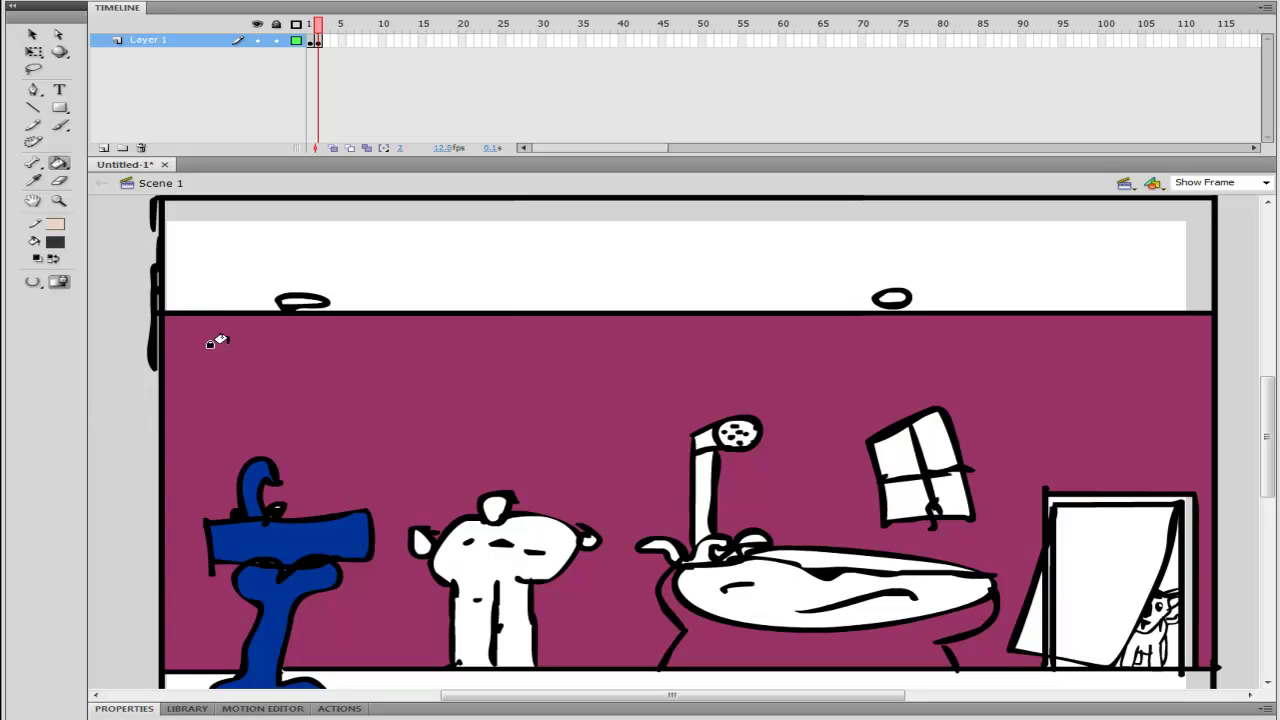
left_click(596, 593)
left_click(697, 648)
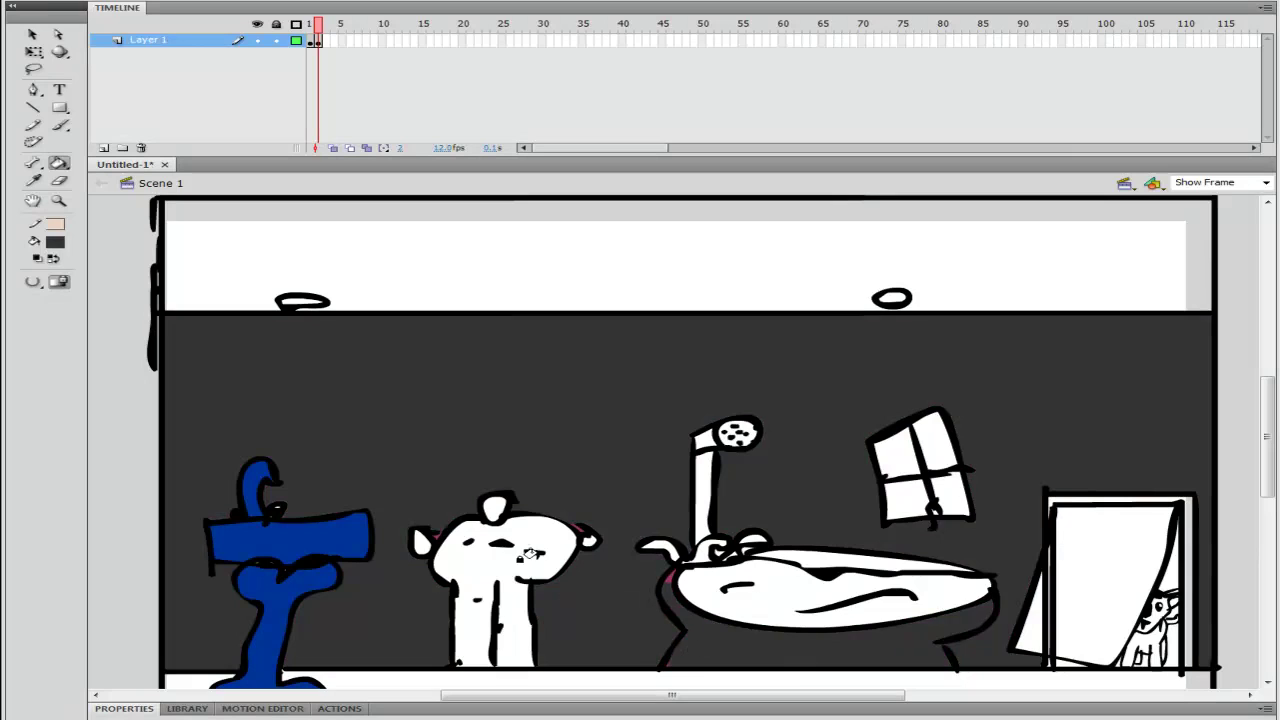
key("ctrl+z")
key("ctrl+y")
key("ctrl+z")
key("ctrl+z")
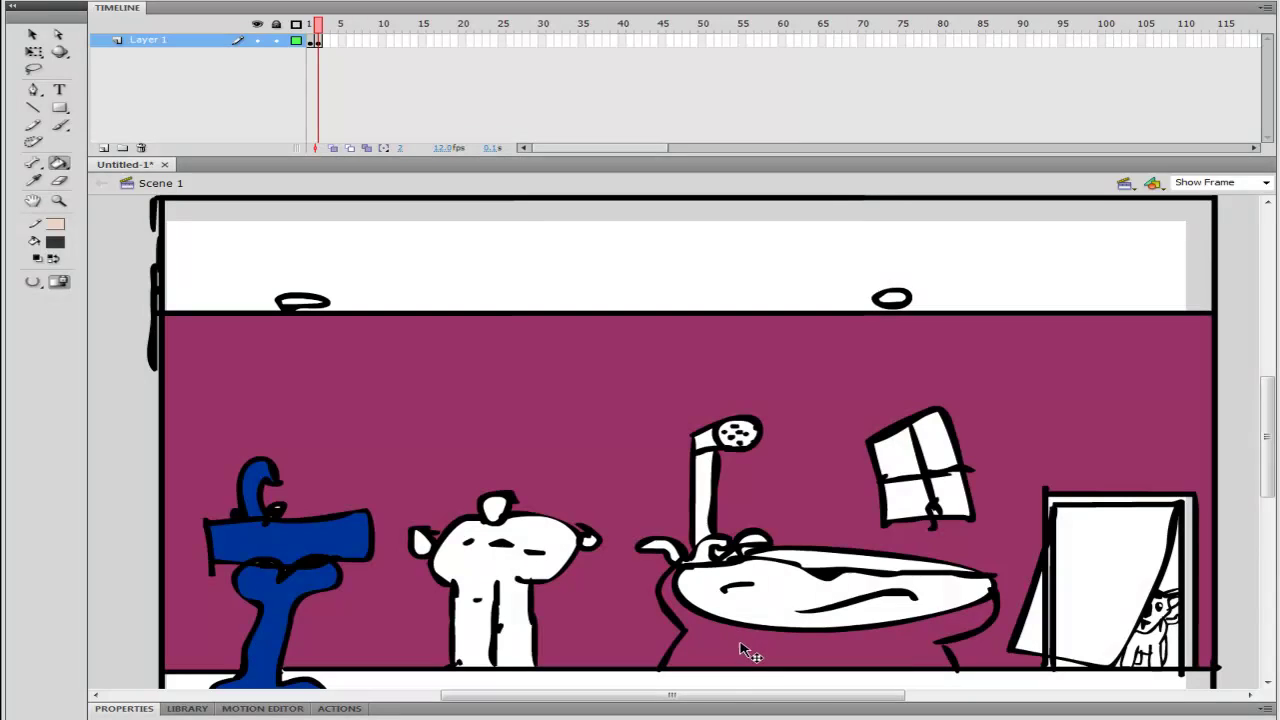
Fill the bathtub's outer body with dark grey and both parts of its inside with dark blue
left_click(725, 648)
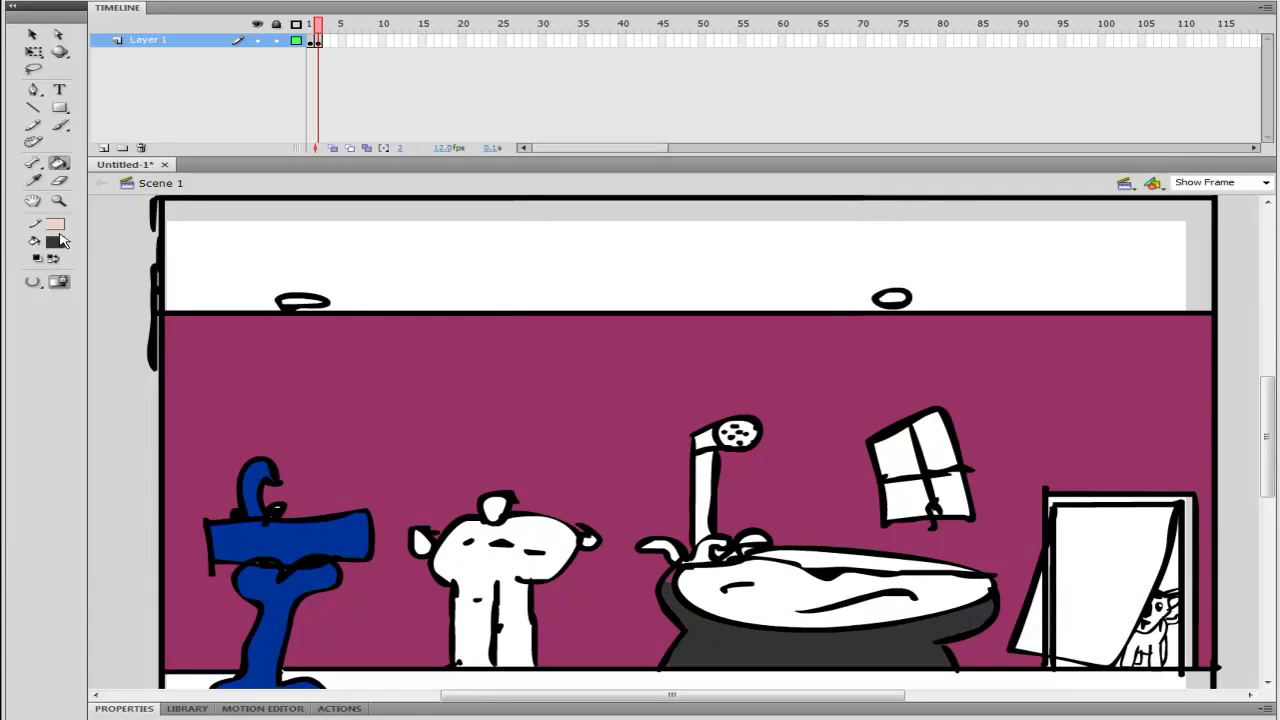
left_click(55, 242)
left_click(126, 302)
left_click(720, 600)
left_click(789, 560)
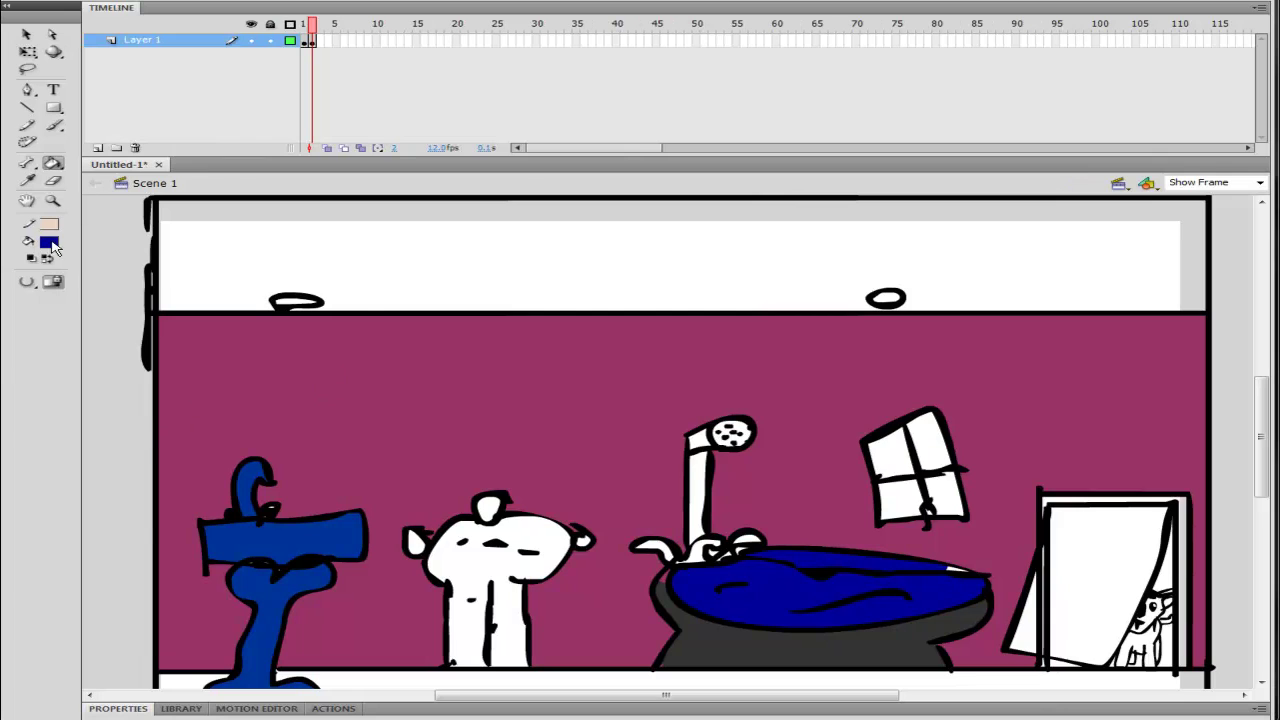
Fill the round-topped fixture between the sink and the bathtub with bright red
left_click(49, 243)
left_click(56, 344)
left_click(465, 548)
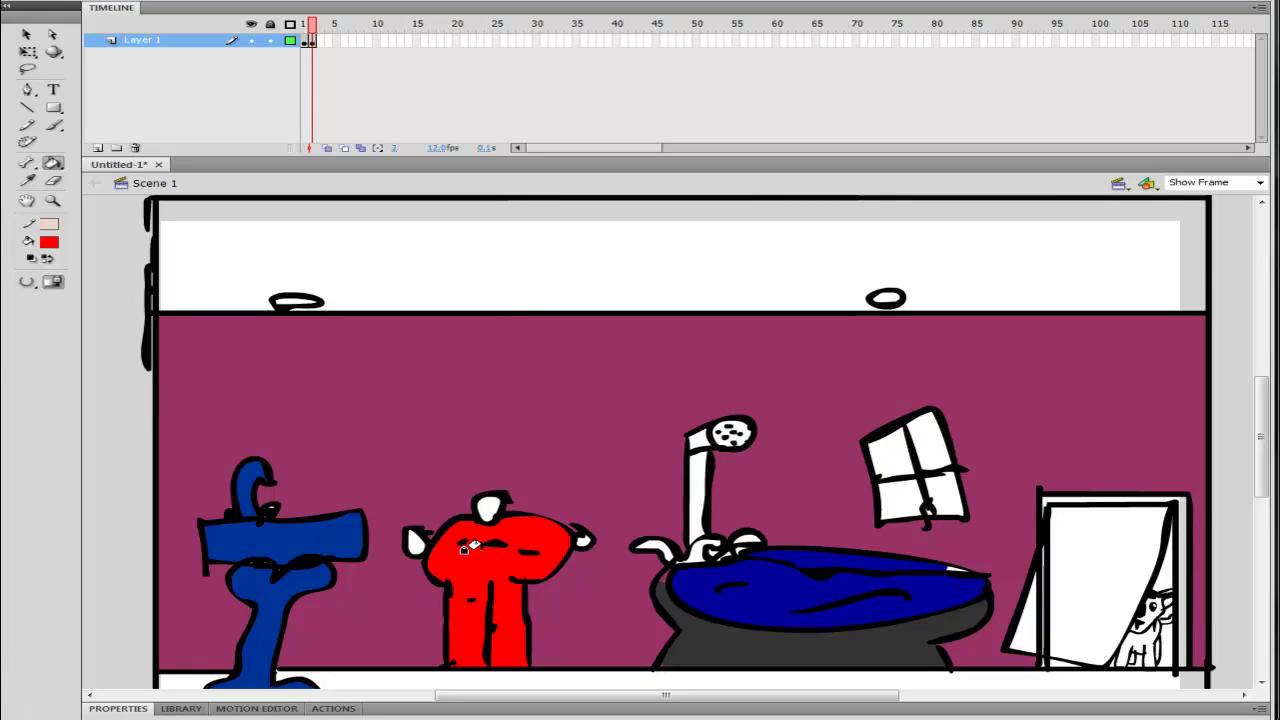
mouse_move(349, 491)
left_mouse_down()
mouse_move(289, 366)
mouse_move(303, 457)
mouse_move(323, 380)
mouse_move(403, 436)
left_mouse_up()
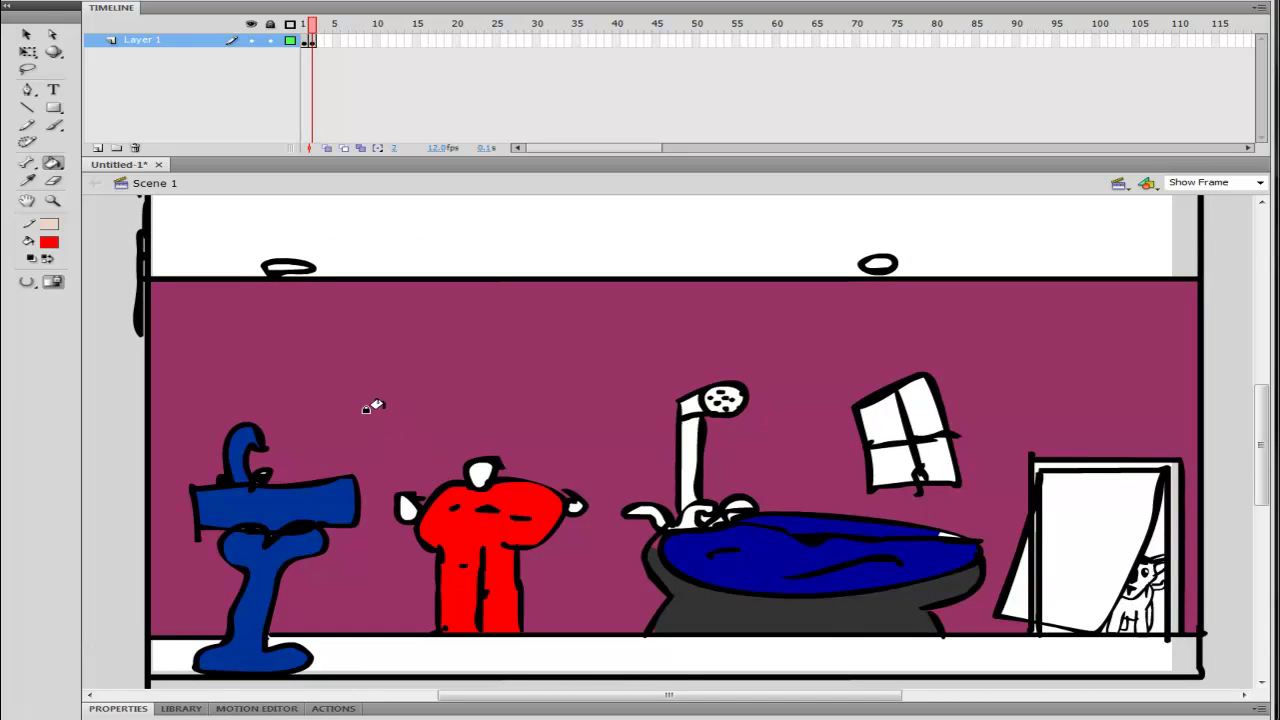
mouse_move(267, 351)
left_mouse_down()
mouse_move(220, 320)
mouse_move(249, 378)
left_mouse_up()
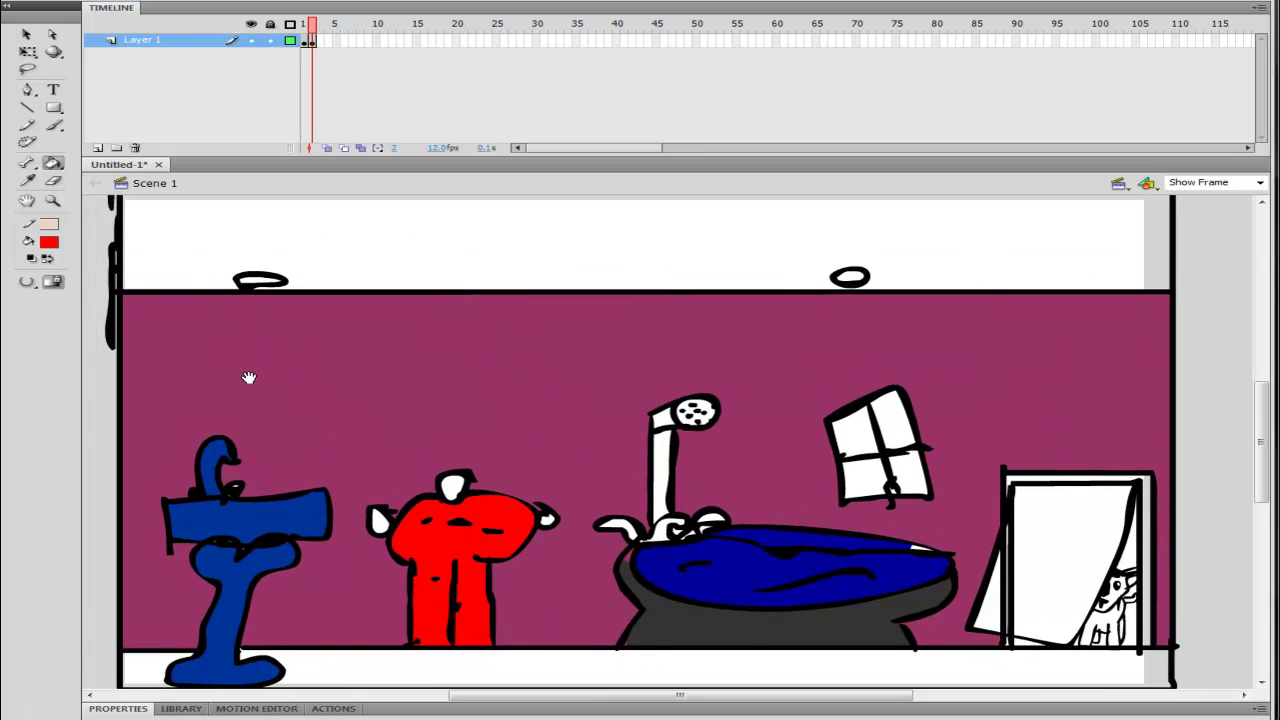